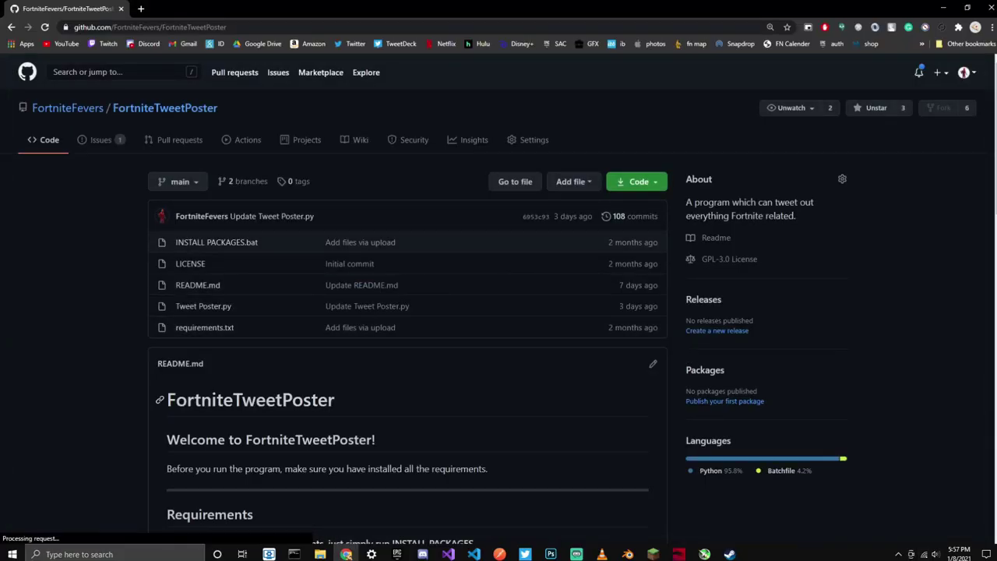
Step: Download the FortniteTweetPoster repository as a ZIP file and open the downloaded archive
key("ctrl+l")
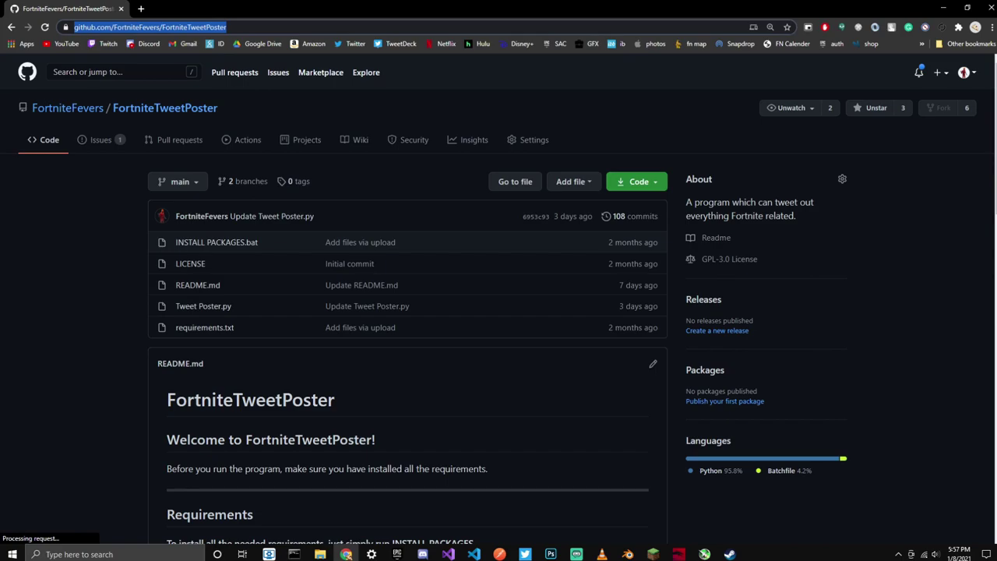
key("Escape")
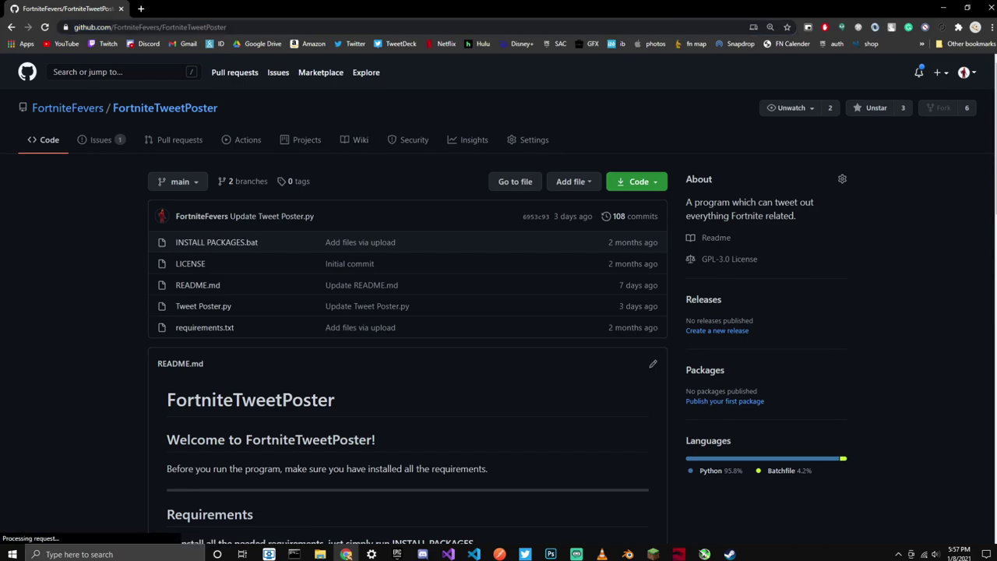
left_click(636, 181)
left_click(518, 325)
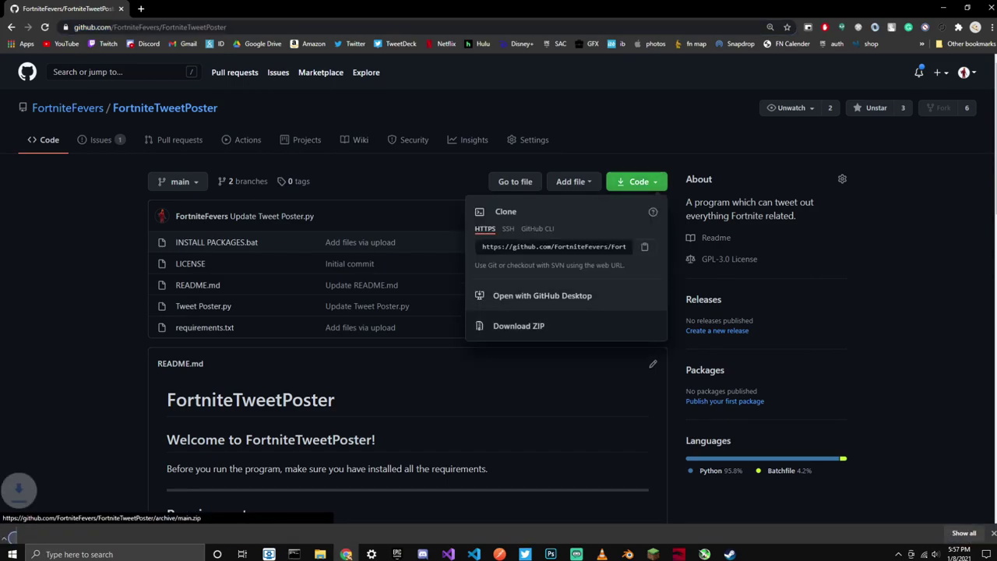
left_click(58, 530)
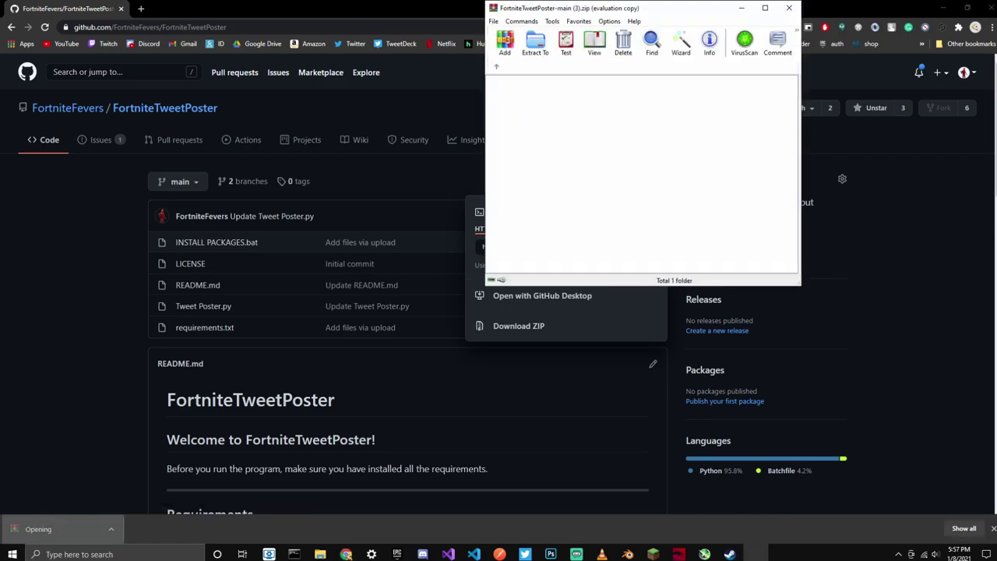
Step: Minimize the browser and turn on the desktop icons beside the open archive window
left_click(699, 104)
left_click(943, 8)
left_click(943, 7)
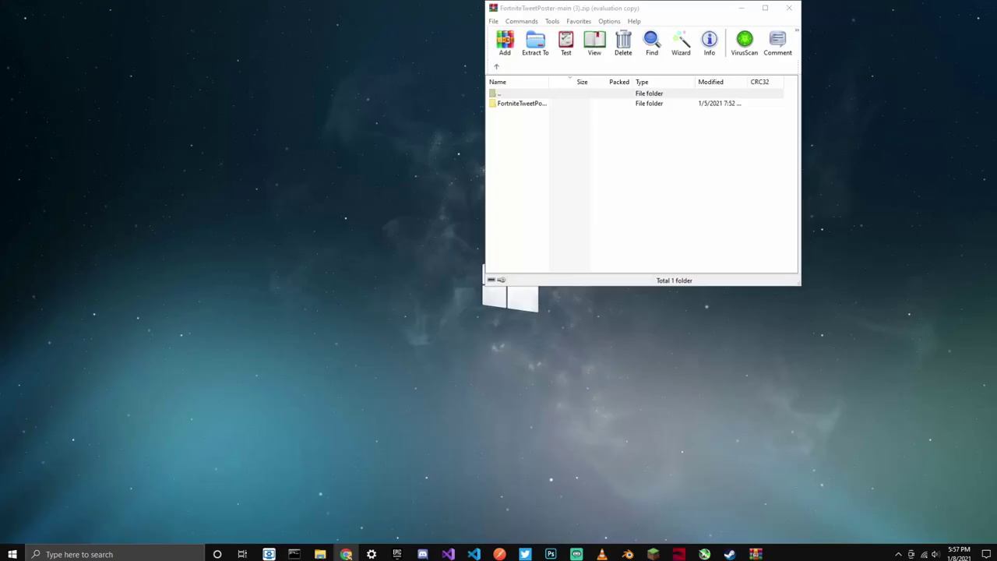
left_click(521, 103)
right_click(185, 176)
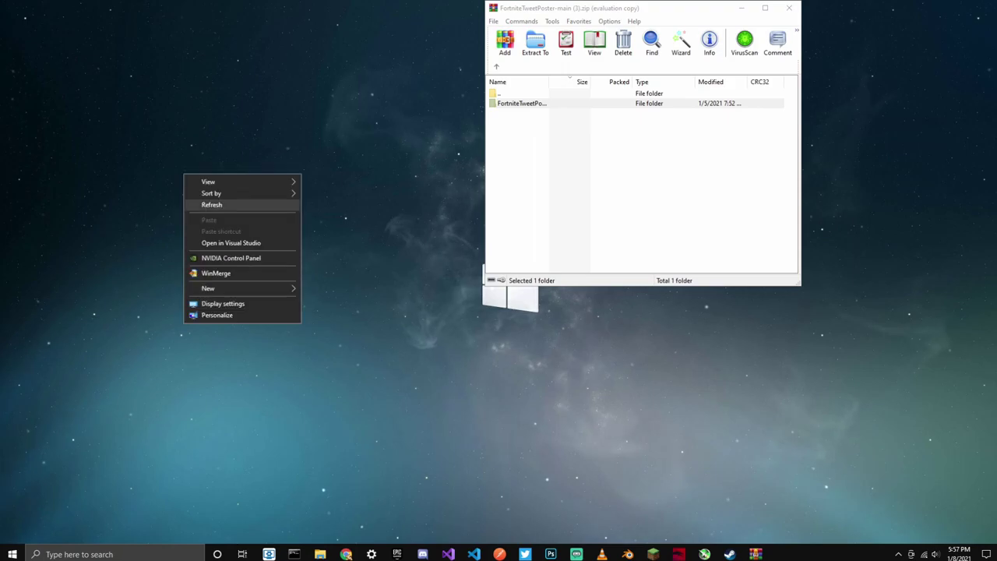
mouse_move(208, 181)
left_click(343, 247)
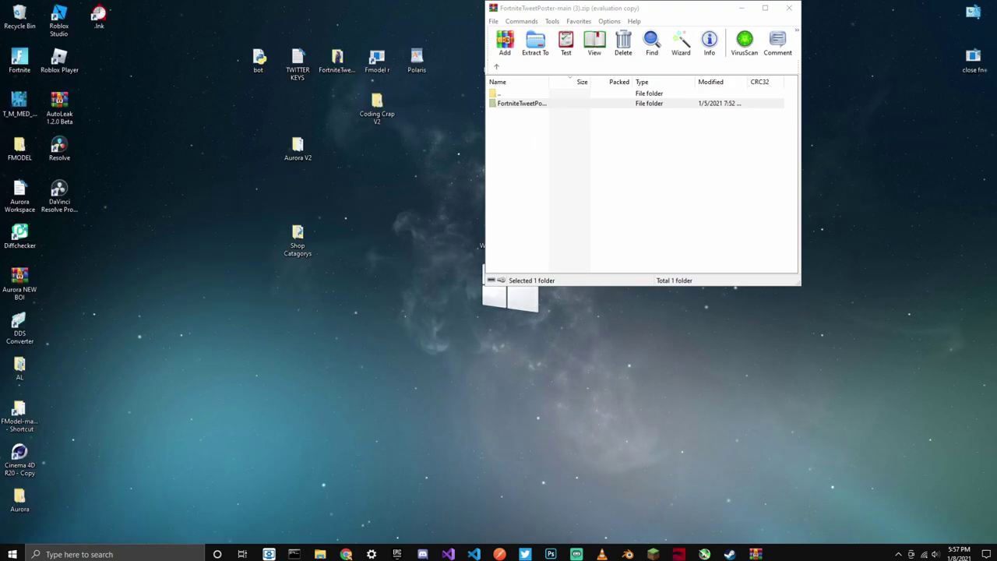
Step: Try to extract the FortniteTweetPoster-main folder from the archive to the desktop, and close the archive window
left_click(521, 103)
key("F2")
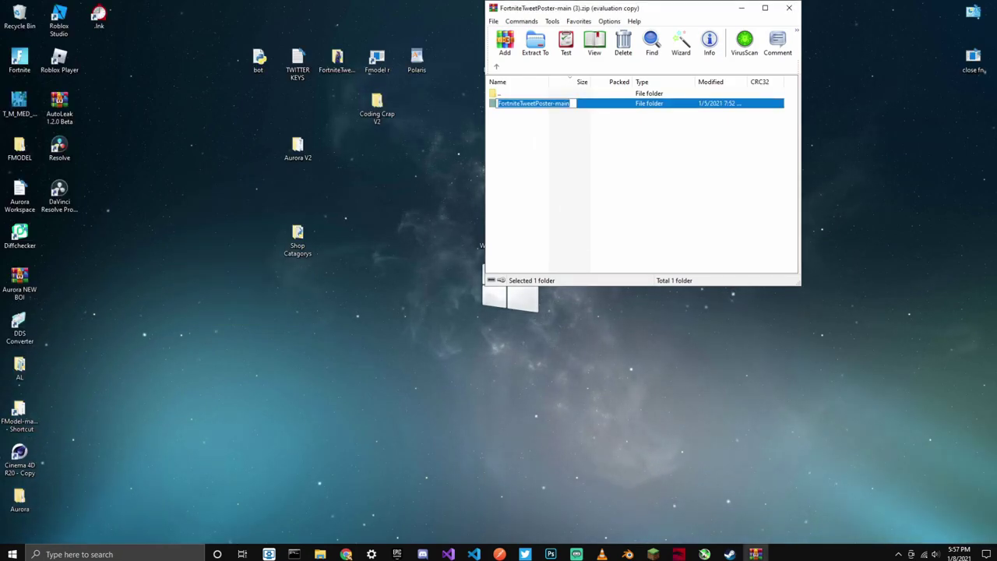
left_click_drag(521, 103, 242, 194)
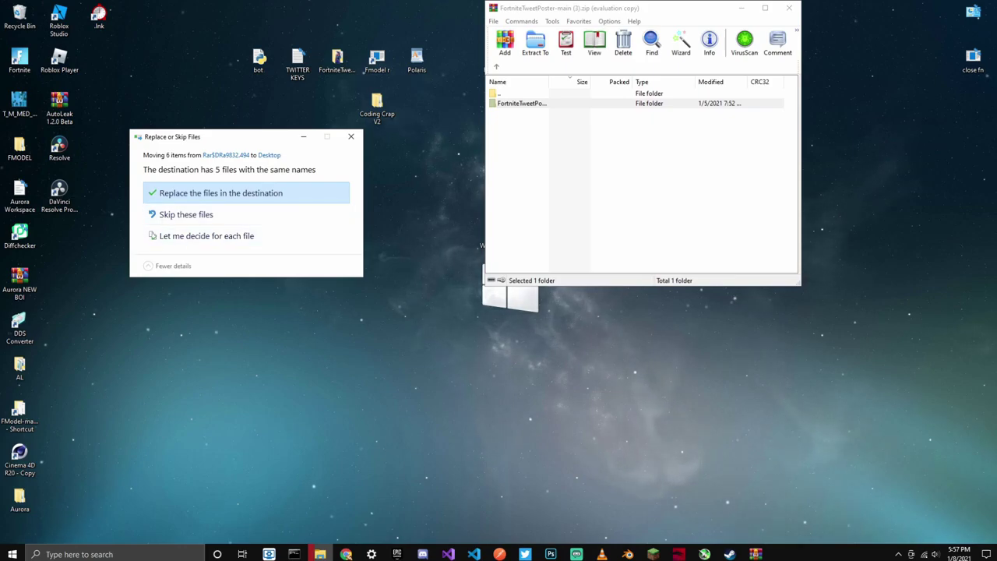
left_click(351, 136)
left_click(789, 8)
Step: Open the existing FortniteTweetPoster-main folder from the desktop
double_click(337, 61)
double_click(336, 59)
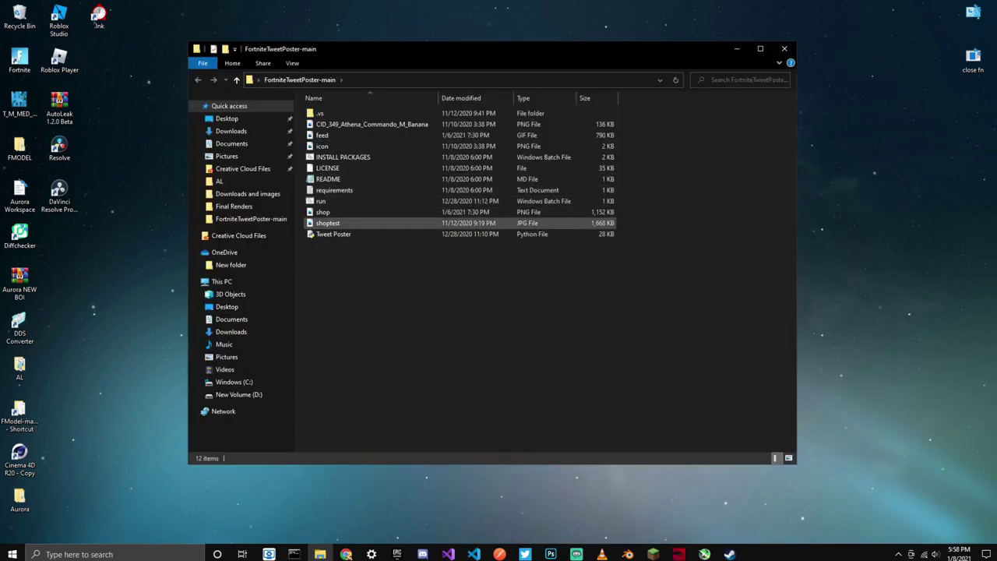
left_click(336, 223)
left_click(337, 212, "ctrl")
left_click(342, 125, "ctrl")
left_click(342, 135, "ctrl")
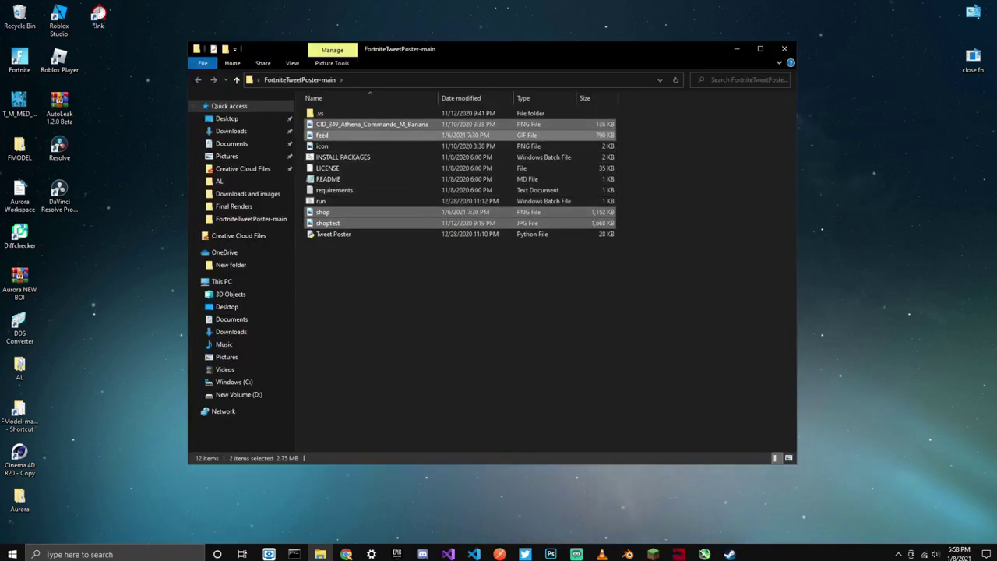
left_click(342, 157)
left_click(335, 147, "ctrl")
left_click(335, 135, "ctrl")
left_click(646, 148)
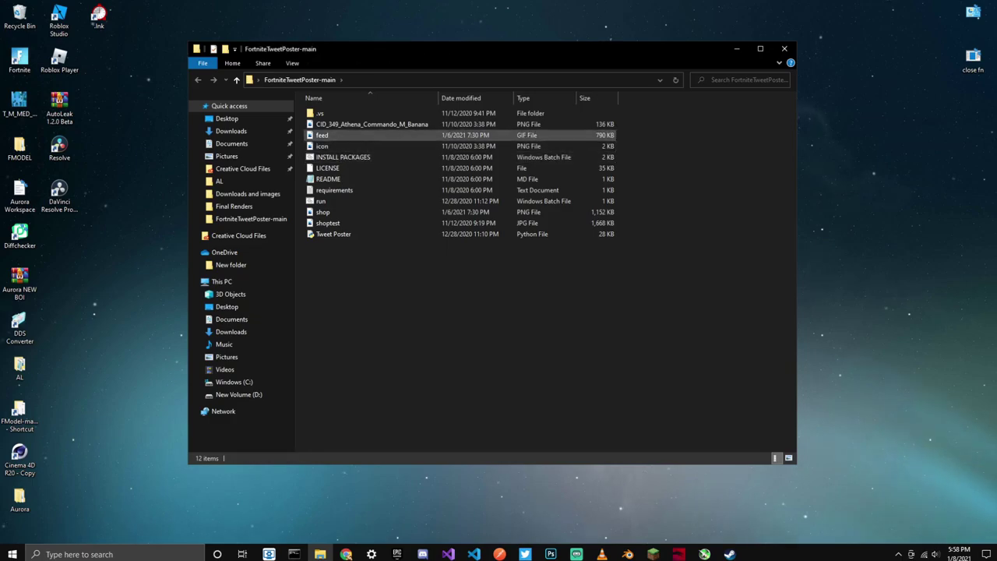
left_click(340, 125)
left_click(336, 136, "ctrl")
left_click(335, 146, "ctrl")
left_click(335, 201, "ctrl")
left_click(334, 212, "ctrl")
left_click(340, 223, "ctrl")
left_click(342, 201, "ctrl")
right_click(354, 205)
left_click(372, 212)
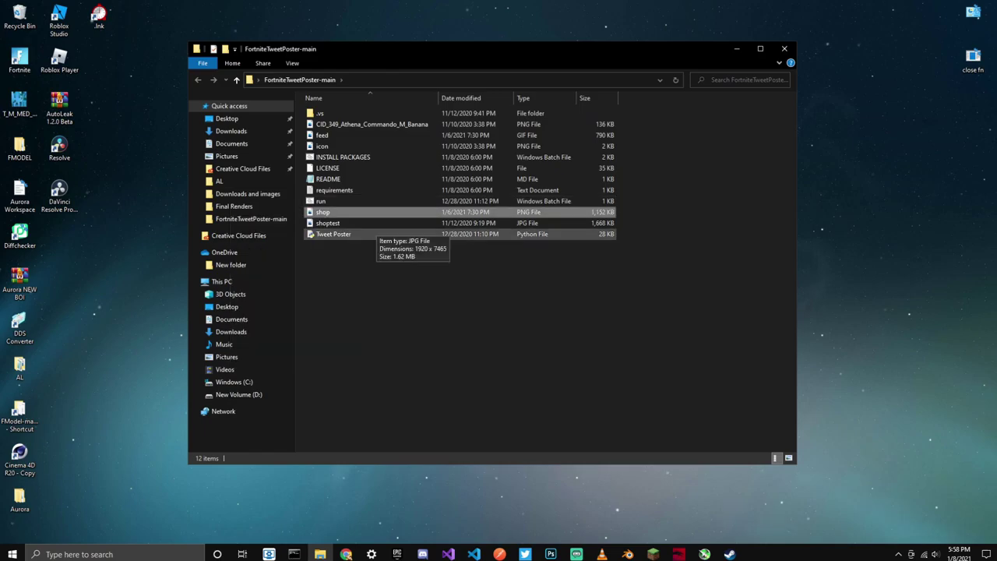
left_click(405, 272)
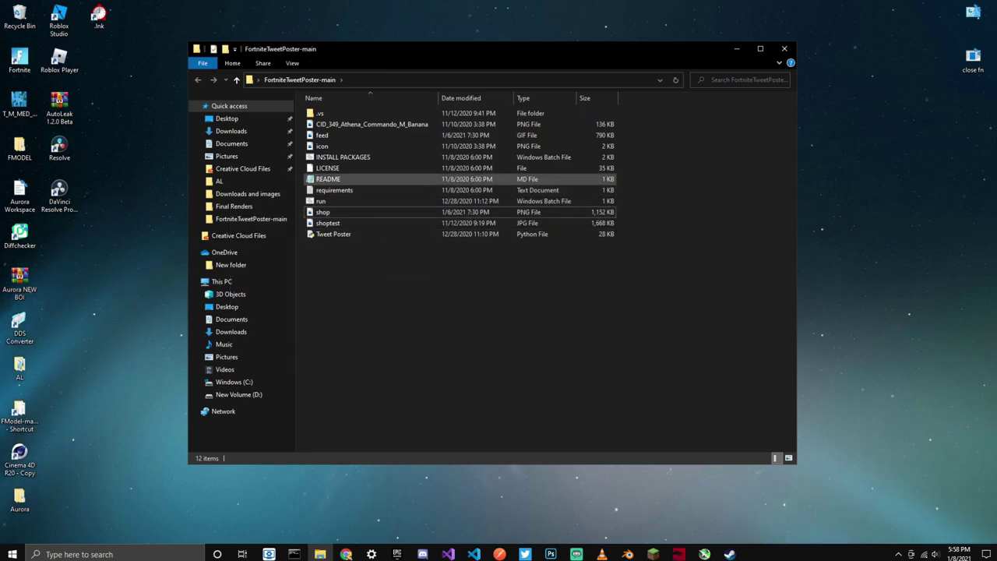
Step: Run the INSTALL PACKAGES batch file to install the requirements, and dismiss its console when it finishes
double_click(342, 157)
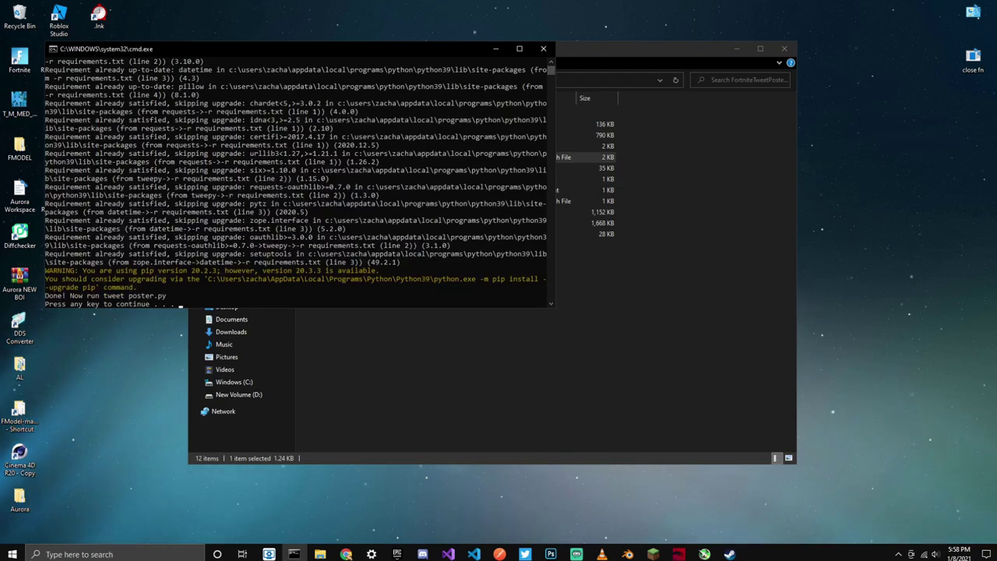
key("Return")
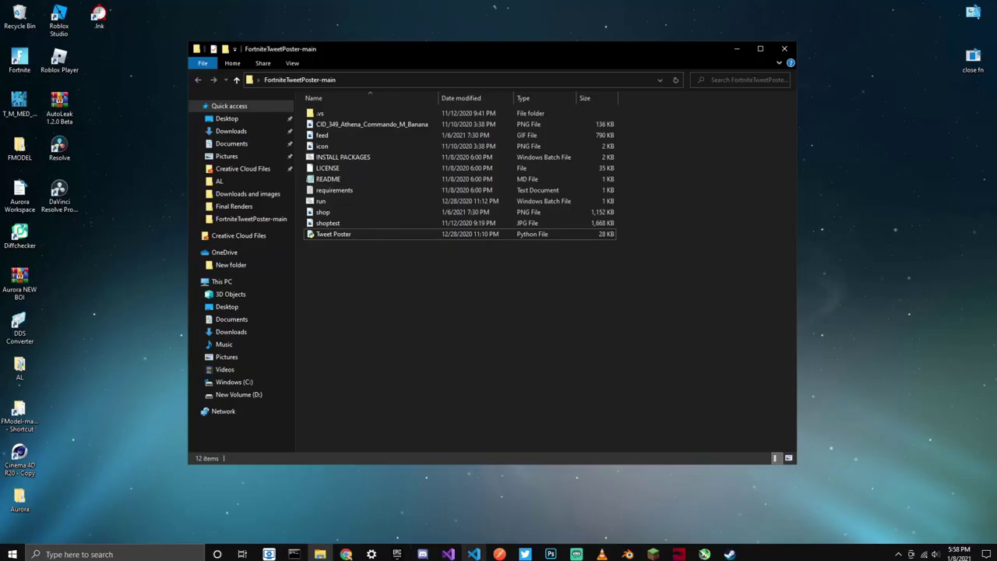
Step: Launch Visual Studio Code and bring the FortniteTweetPoster-main folder window in front of it
left_click(803, 64)
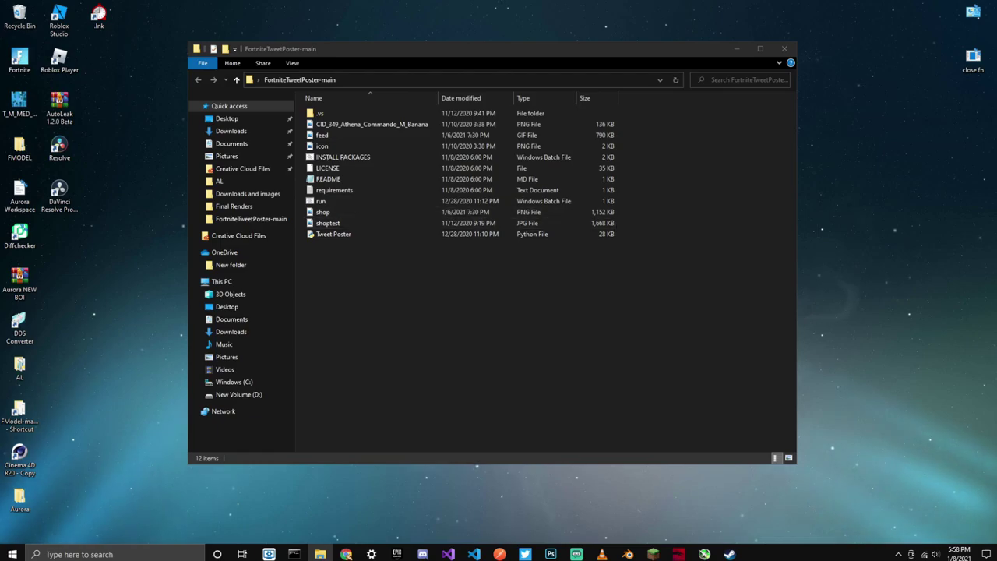
left_click(473, 554)
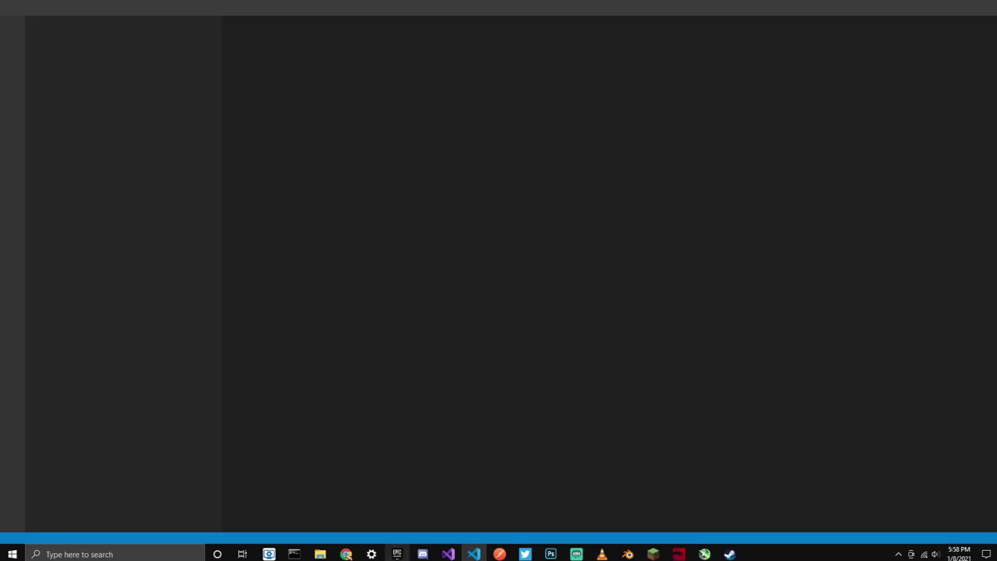
left_click(319, 554)
left_click_drag(382, 53, 588, 63)
left_click_drag(507, 91, 576, 100)
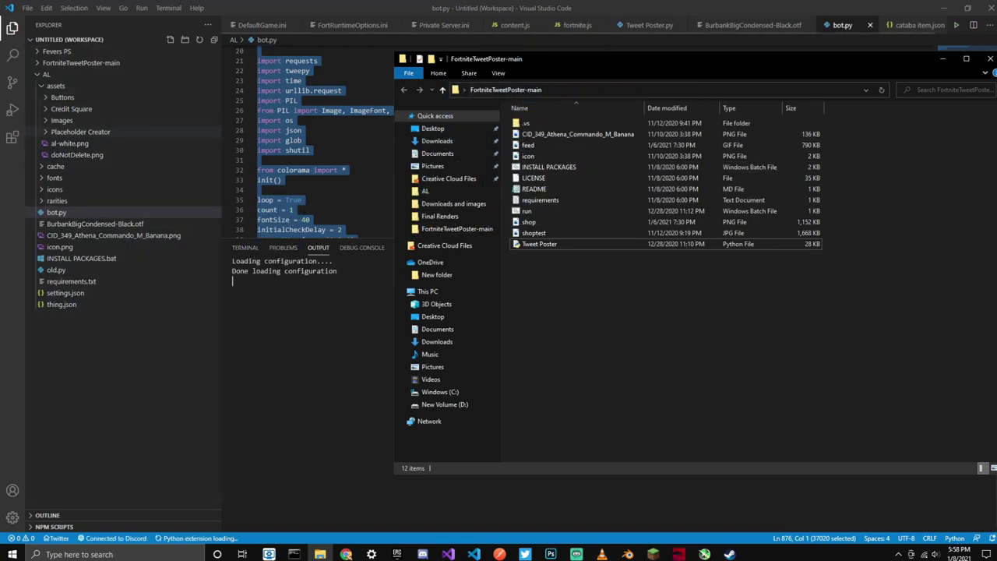
Step: Return to bot.py in Visual Studio Code and shrink the output area to enlarge the editor
left_click(339, 180)
left_click(95, 223)
left_click(56, 213)
left_click_drag(428, 238, 429, 340)
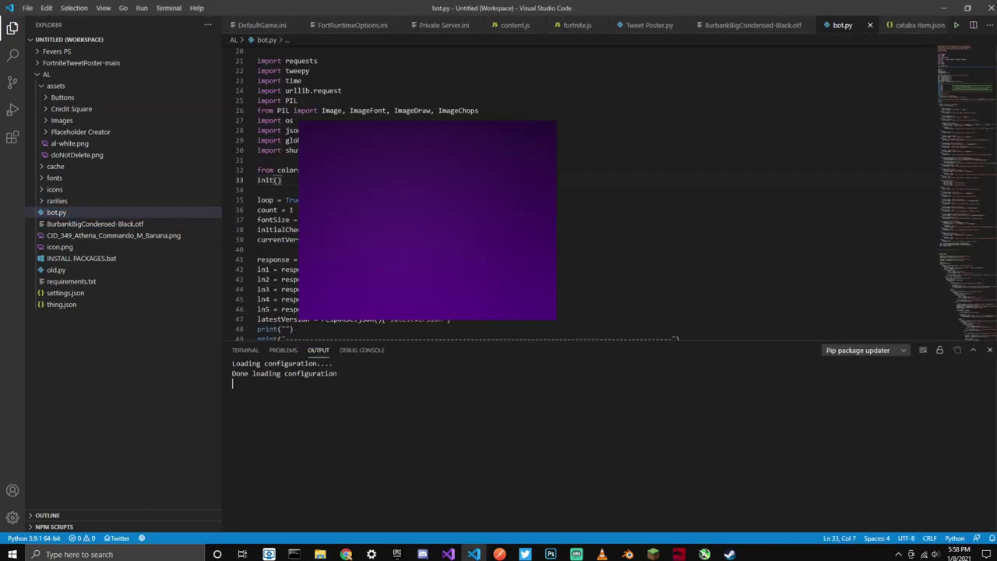
Step: Collapse the AL folder, expand FortniteTweetPoster-main and open Tweet Poster.py
scroll(428, 226, "up", 5)
left_click(47, 75)
left_click(81, 63)
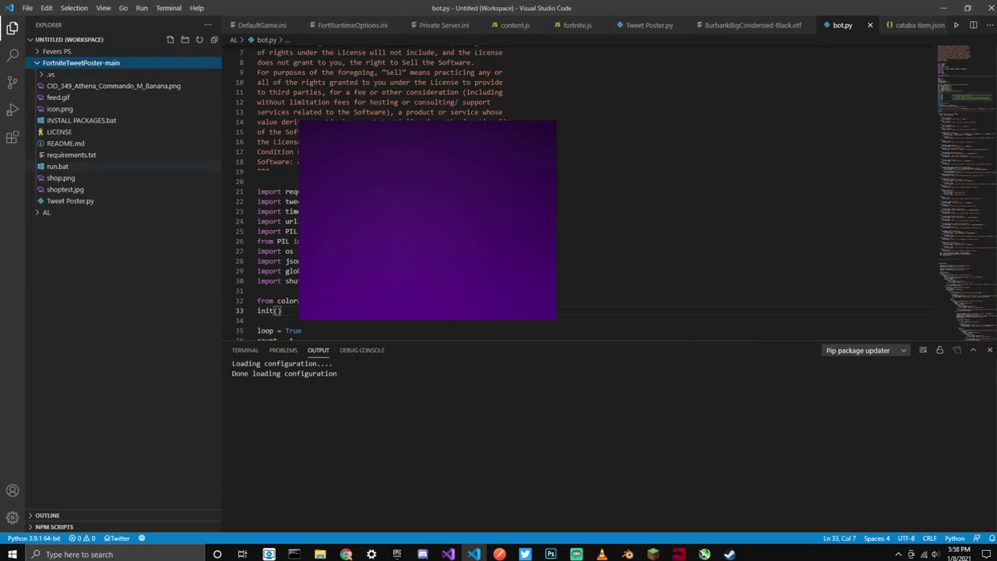
left_click(70, 201)
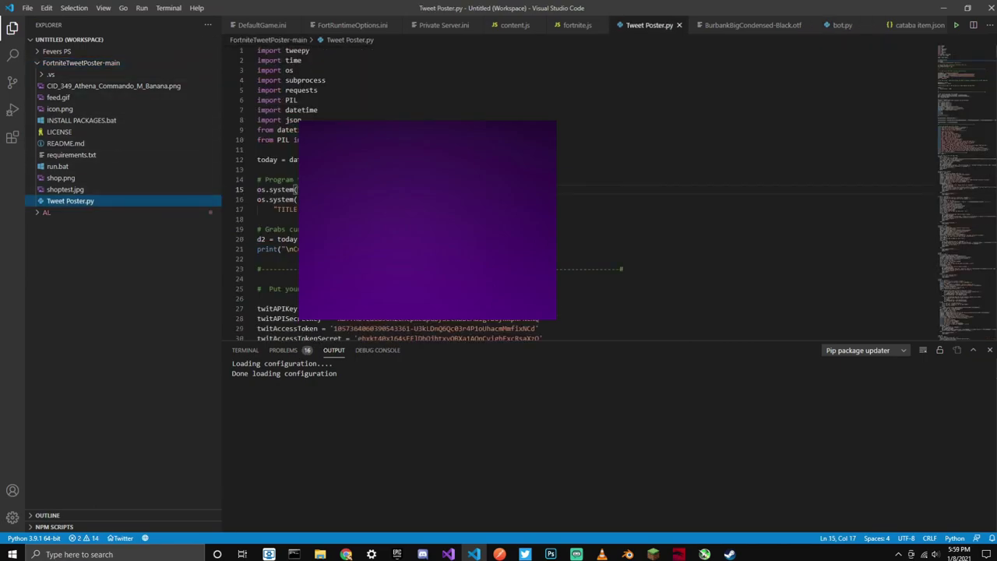
Step: Examine the Twitter API key and API secret key settings in Tweet Poster.py
scroll(576, 191, "down", 4)
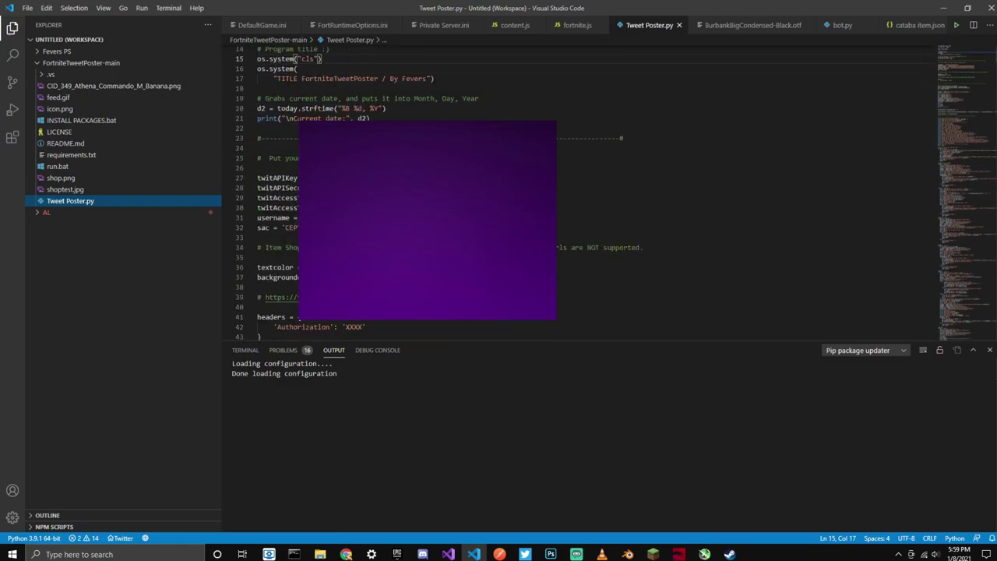
left_click(315, 178)
left_click_drag(409, 178, 415, 179)
left_click_drag(338, 188, 486, 187)
left_click(482, 188)
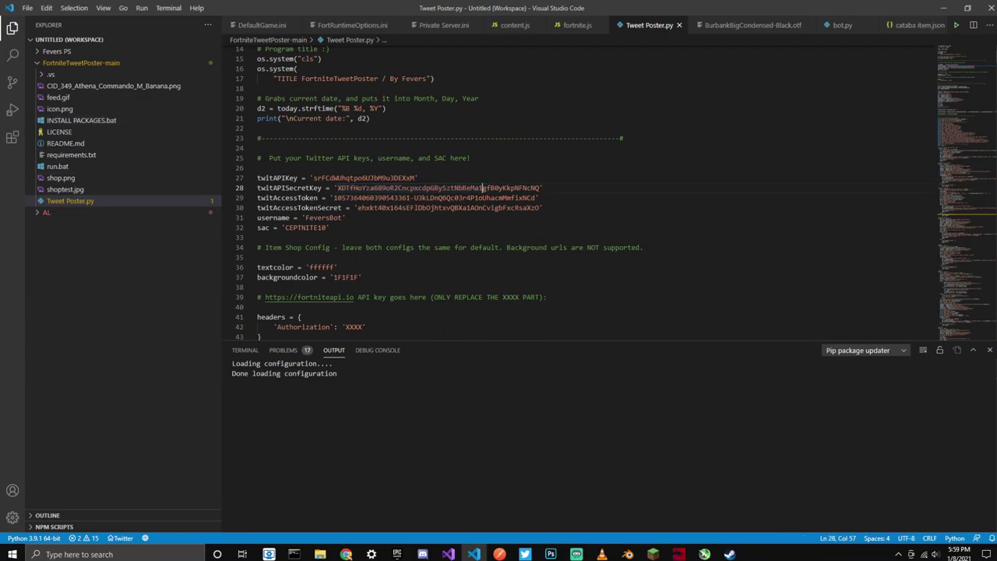
Step: Switch to Chrome, search for "twitter developer" in a new tab and open the Twitter Developer site
left_click(346, 553)
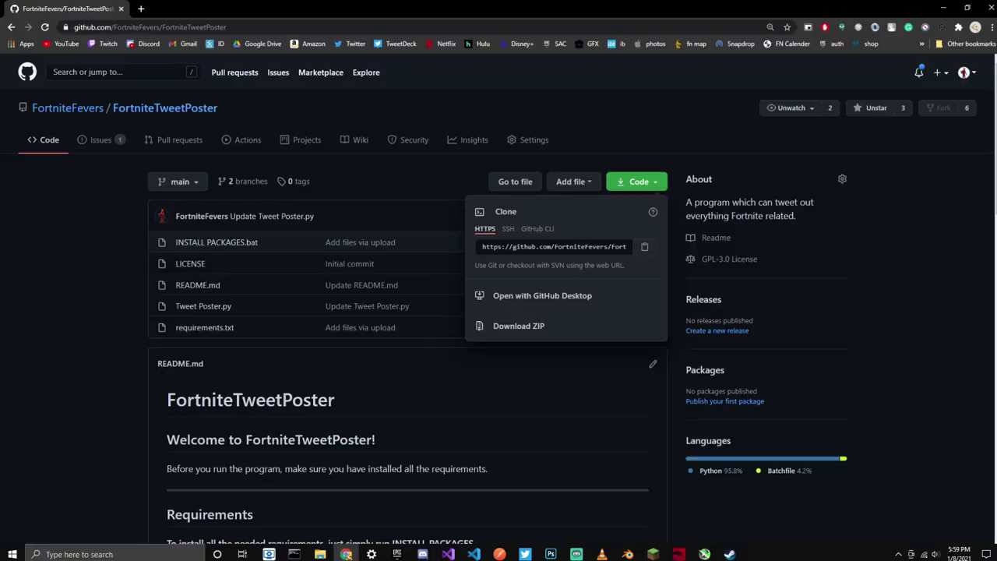
key("ctrl+t")
type("twitter ")
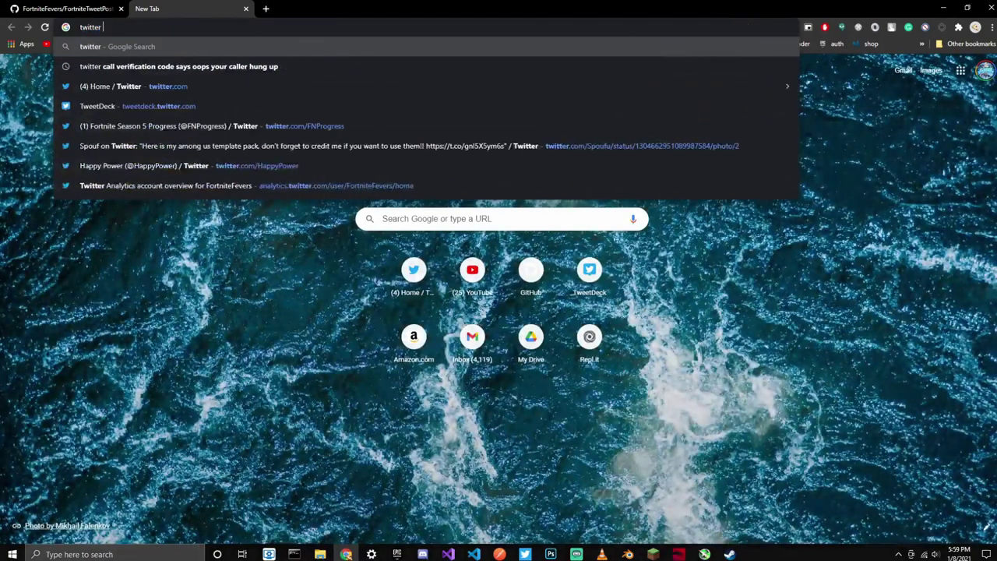
type("developer")
key("Return")
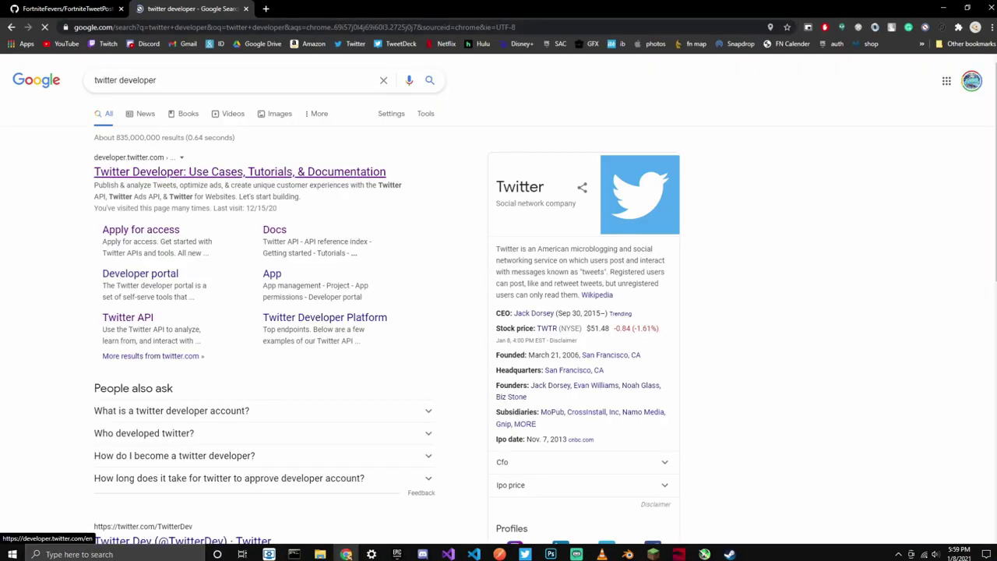
left_click(340, 171)
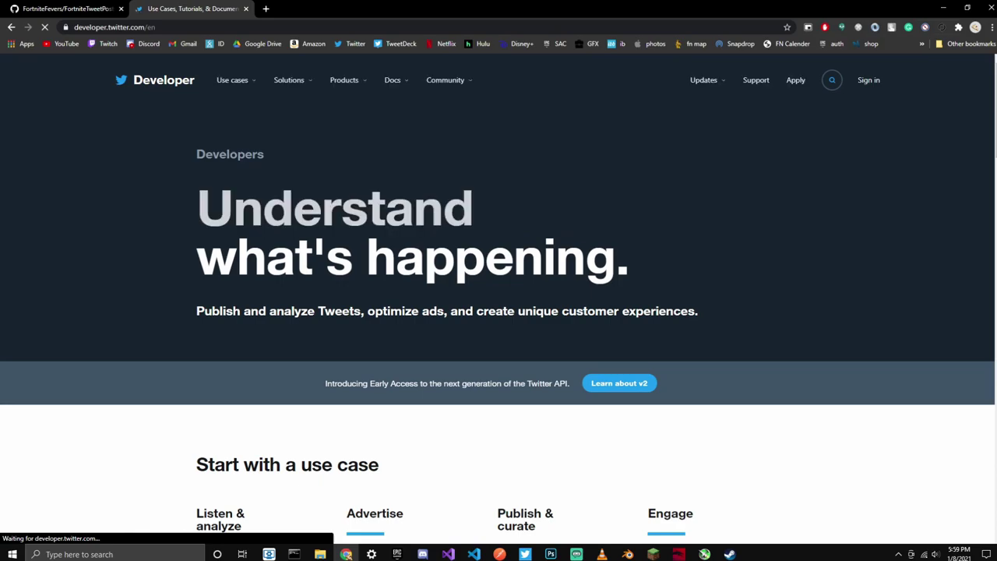
Step: Sign in to the Twitter Developer site and start an application for API access
left_click(868, 80)
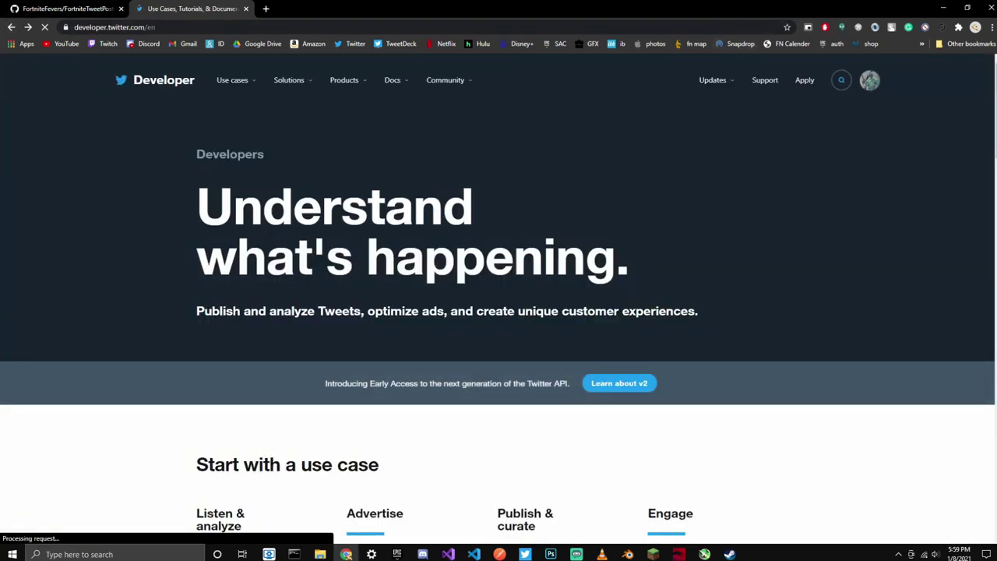
mouse_move(445, 80)
left_click(804, 80)
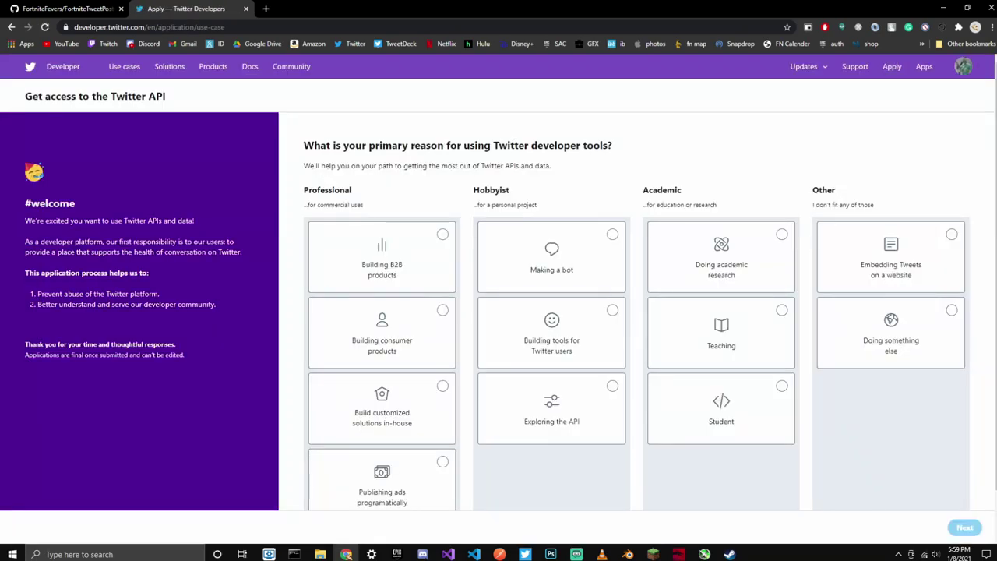
Step: Choose "Making a bot" as the primary reason for using the developer tools and continue
scroll(623, 311, "down", 1)
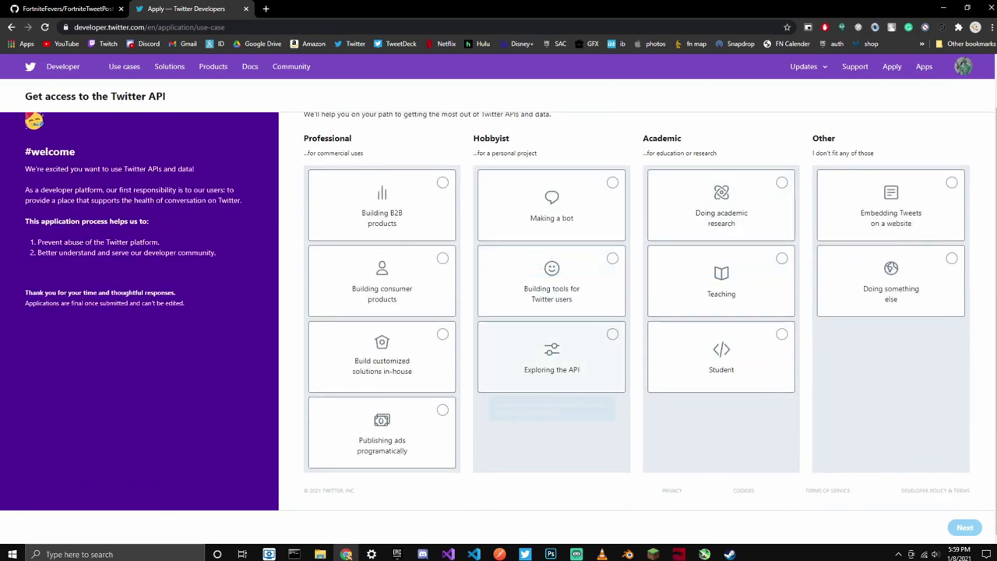
scroll(545, 311, "up", 1)
scroll(545, 288, "down", 1)
left_click(551, 214)
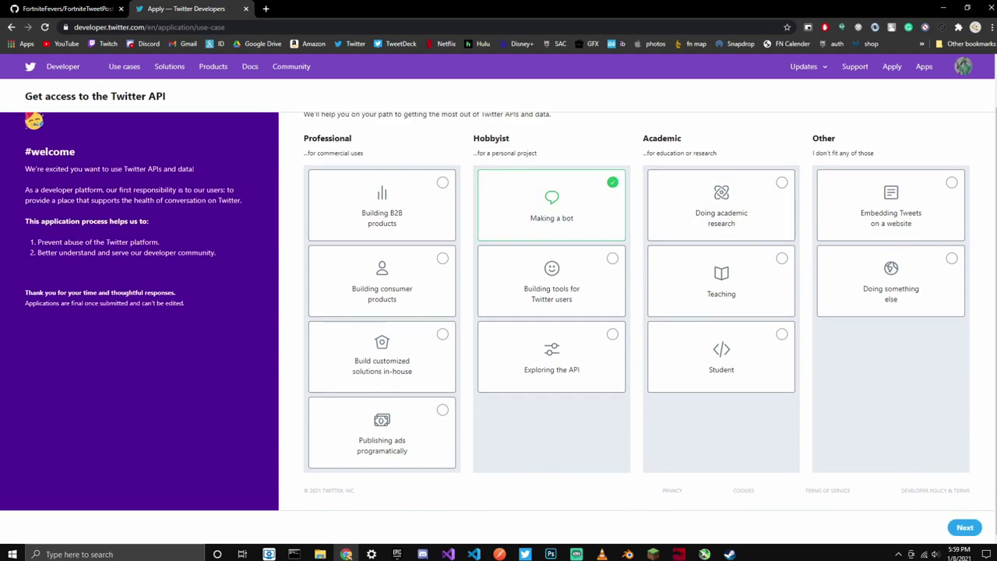
left_click(964, 527)
Step: Set the country of residence to United States in the individual developer account form
scroll(636, 327, "down", 2)
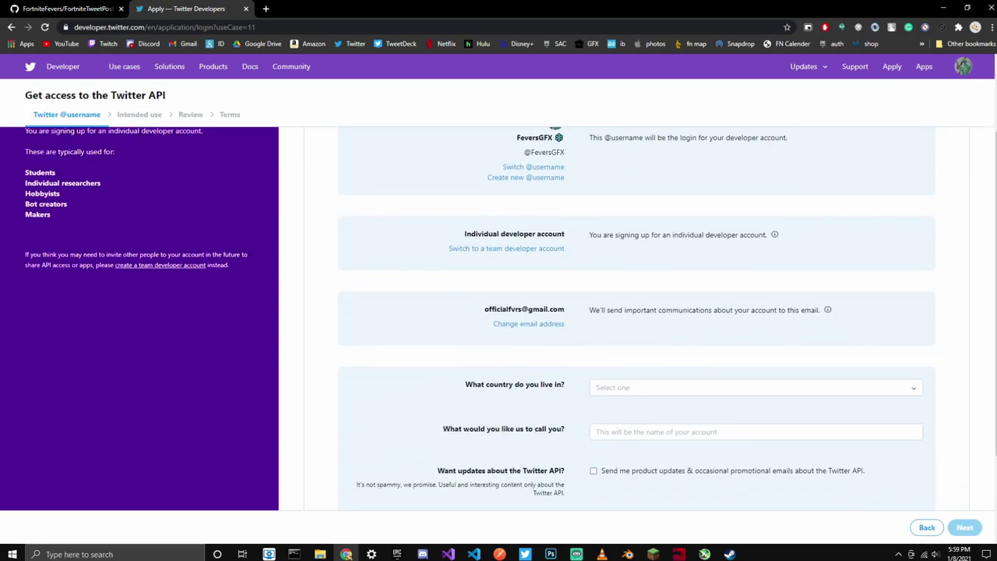
left_click(755, 336)
scroll(752, 393, "down", 20)
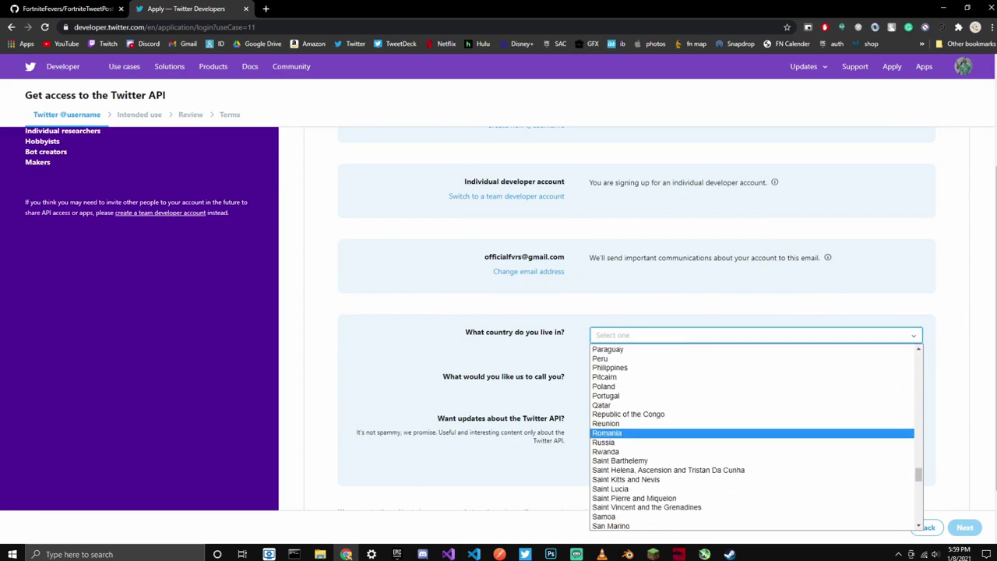
scroll(752, 486, "up", 20)
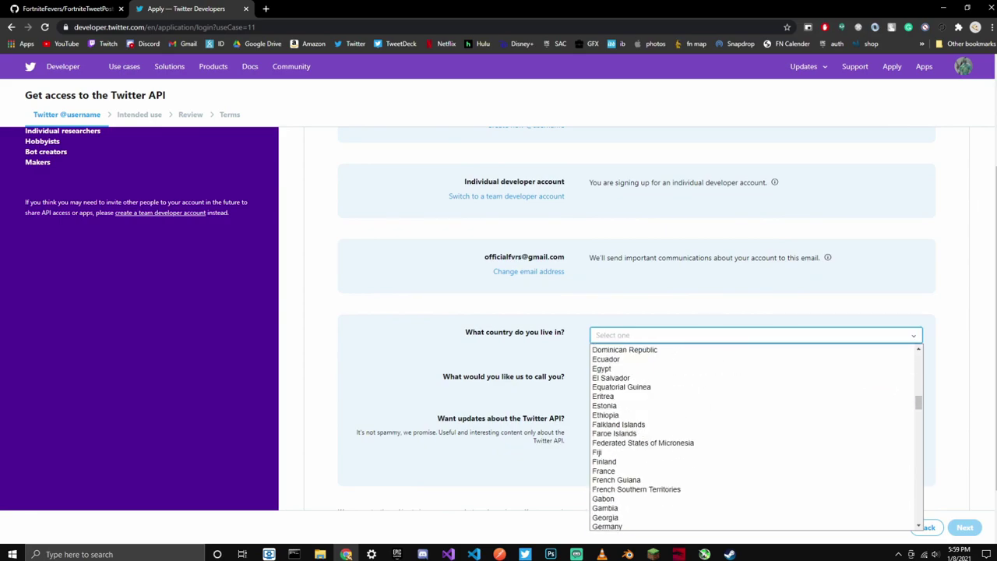
scroll(752, 311, "up", 2)
scroll(751, 311, "down", 3)
left_click(755, 269)
scroll(752, 356, "down", 9)
left_click(755, 269)
left_click(756, 269)
scroll(752, 374, "down", 20)
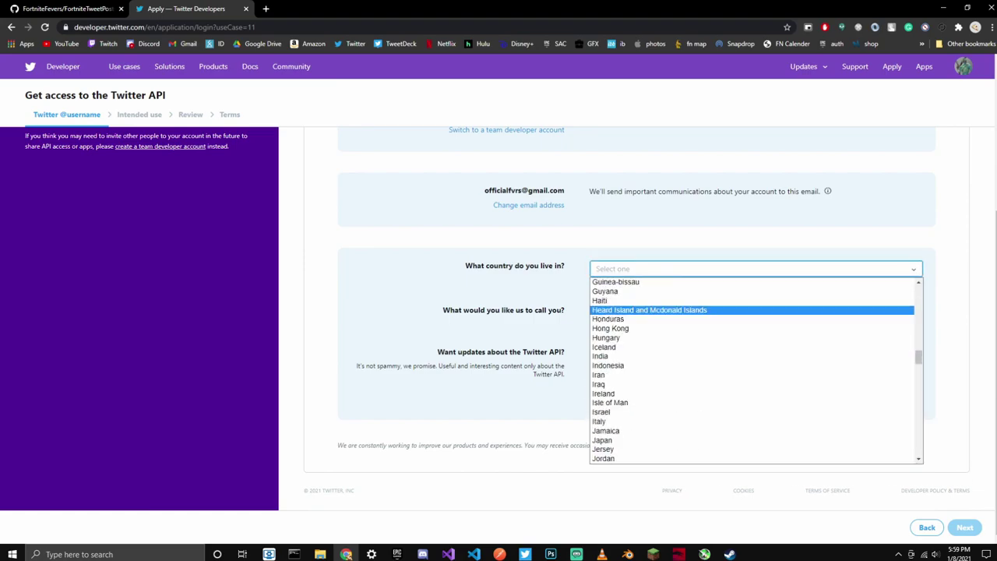
scroll(751, 413, "down", 1)
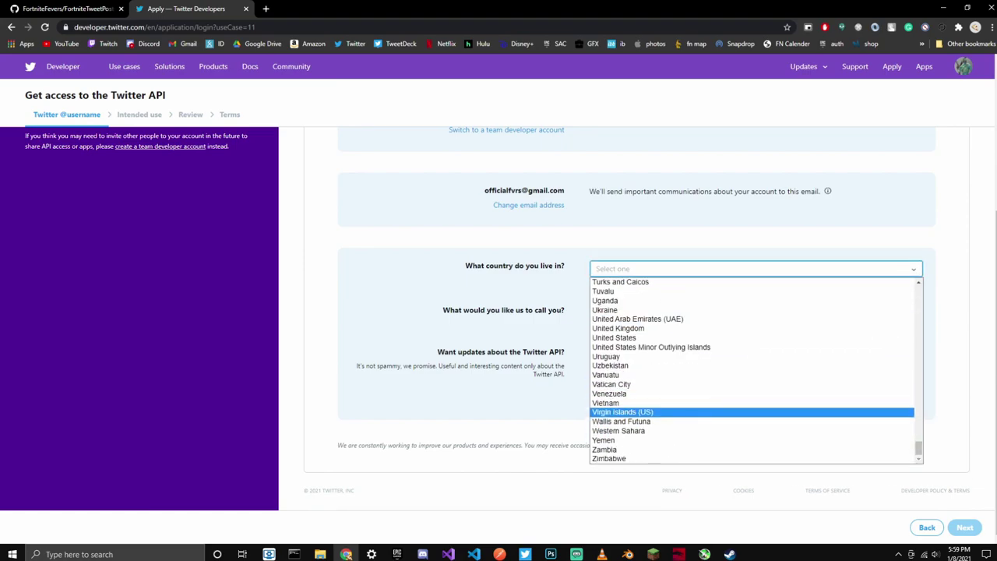
left_click(616, 337)
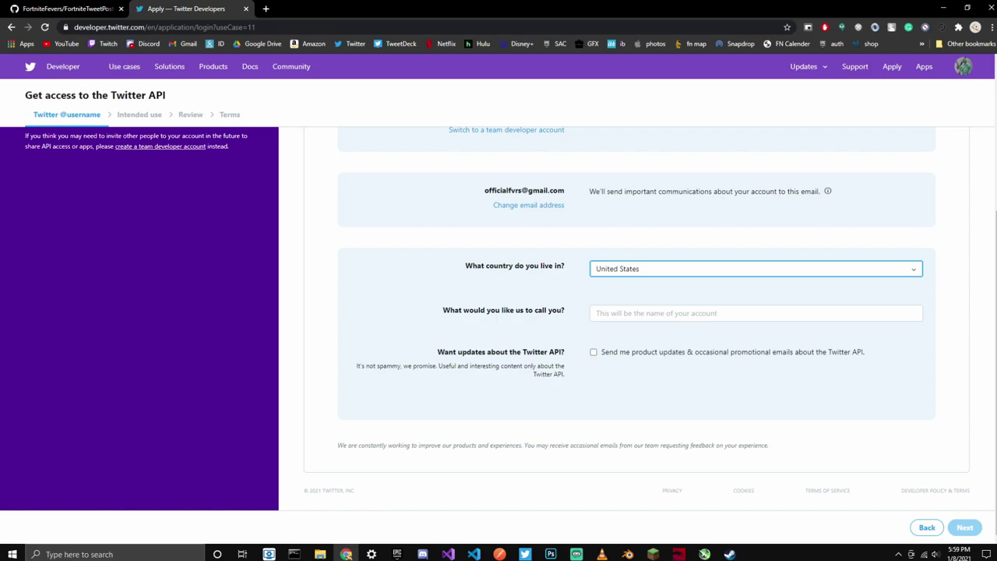
Step: Enter the developer account name, opt in to Twitter API product updates, and continue to the intended use section
left_click(726, 314)
key("Down")
key("Return")
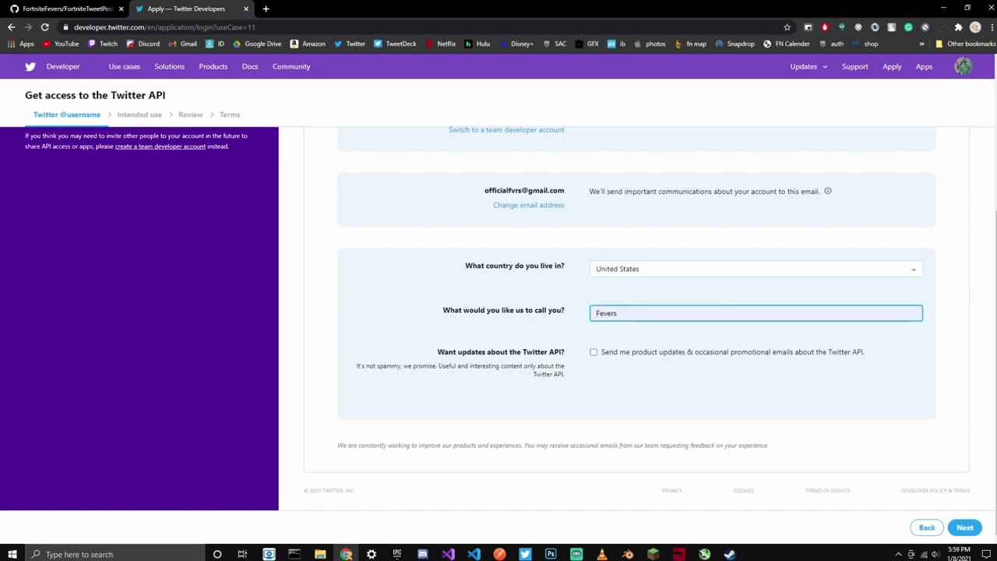
left_click(594, 352)
left_click(964, 527)
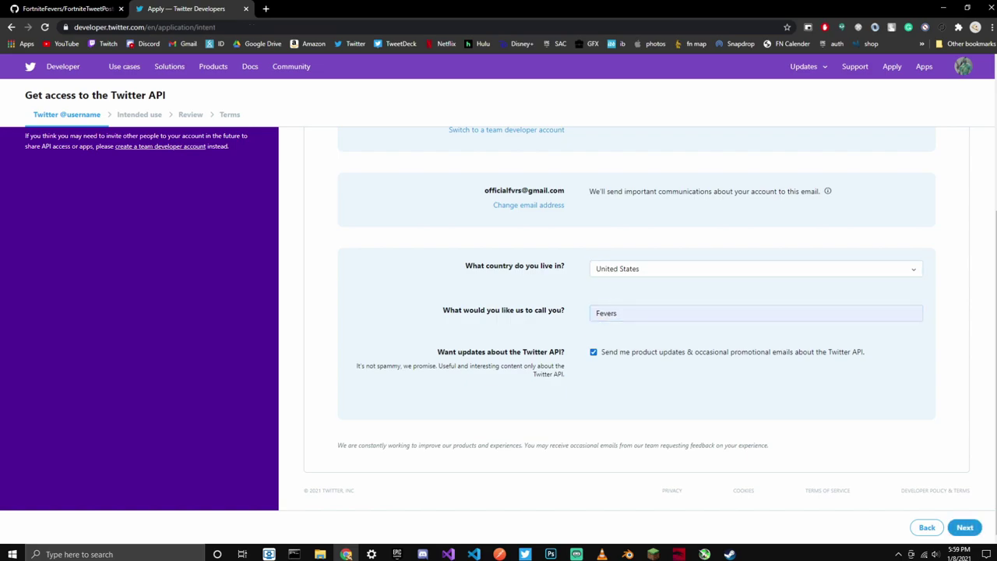
Step: Draft an example intended-use description starting "I am using this API for Fortnite item", and clear the field
scroll(636, 319, "down", 2)
scroll(636, 324, "down", 10)
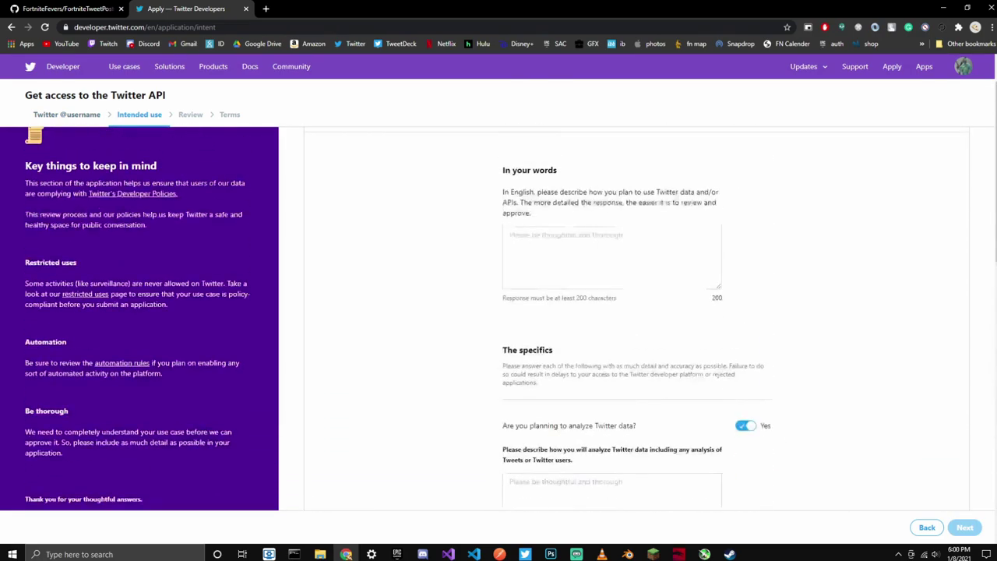
scroll(637, 325, "down", 10)
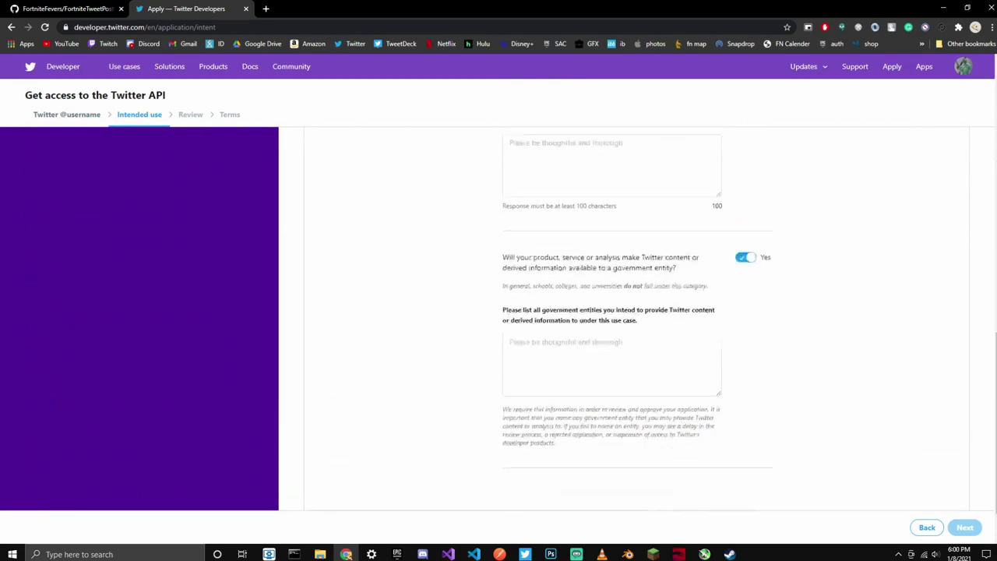
scroll(636, 324, "up", 12)
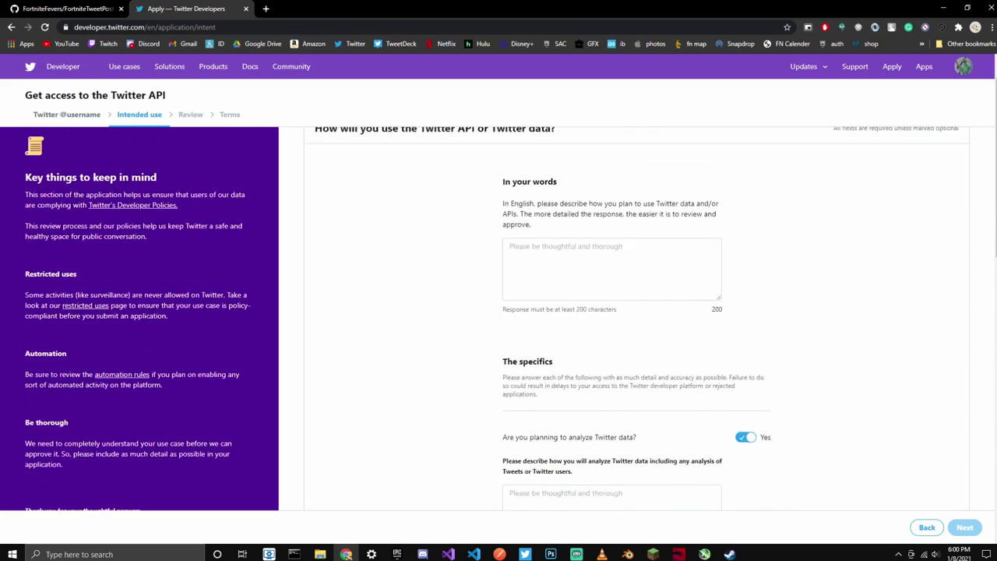
left_click_drag(503, 222, 533, 266)
left_click(611, 310)
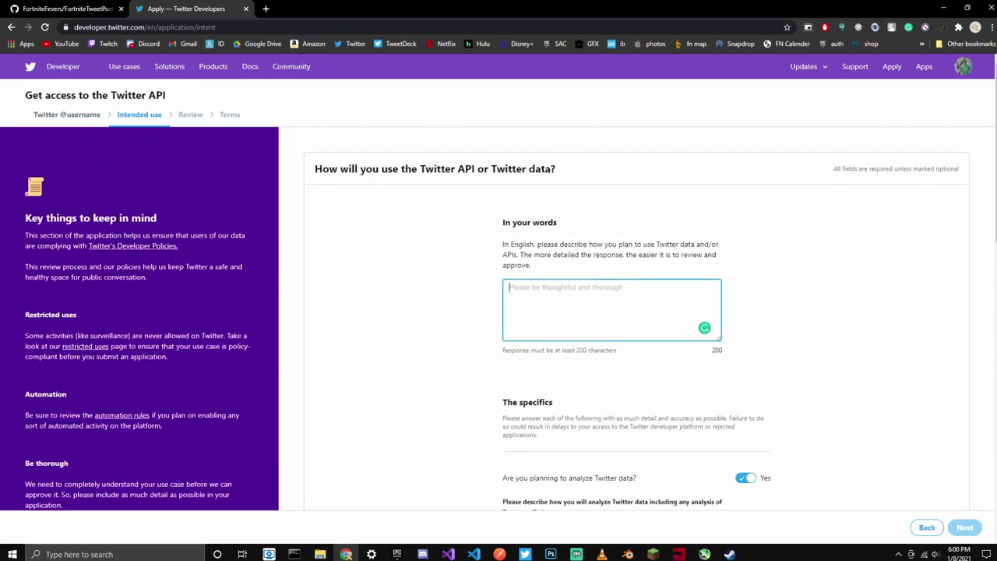
type("I")
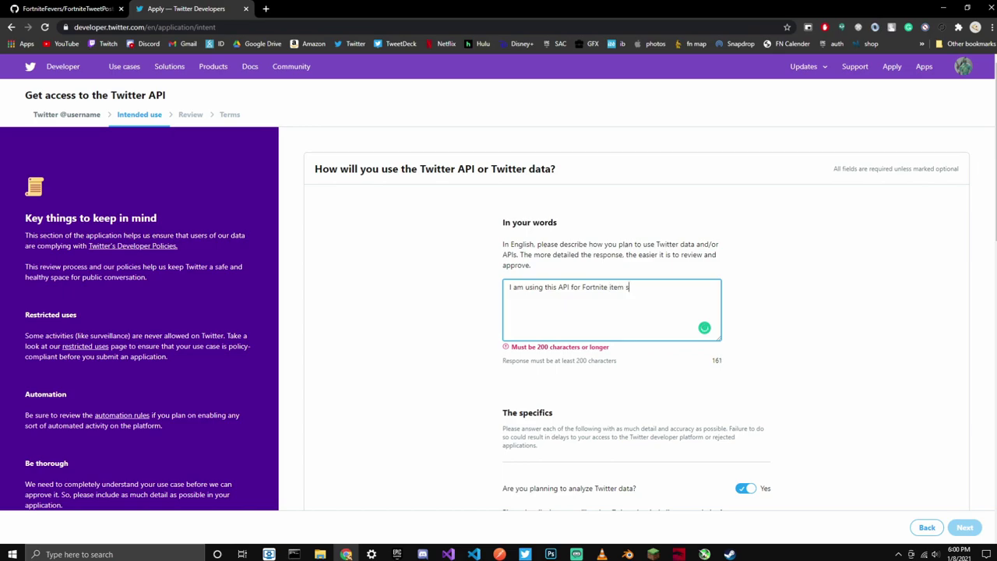
scroll(499, 323, "down", 4)
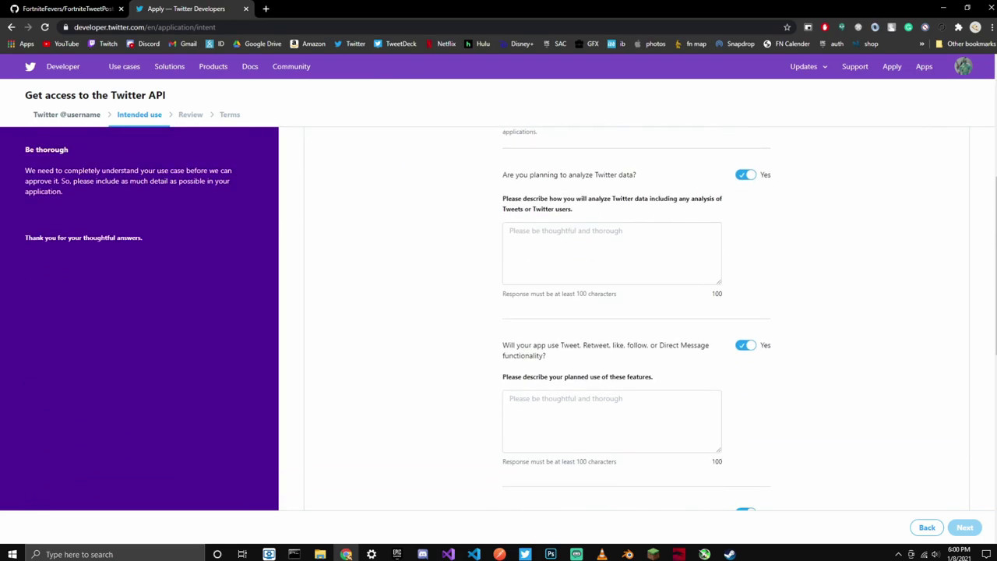
scroll(637, 317, "up", 6)
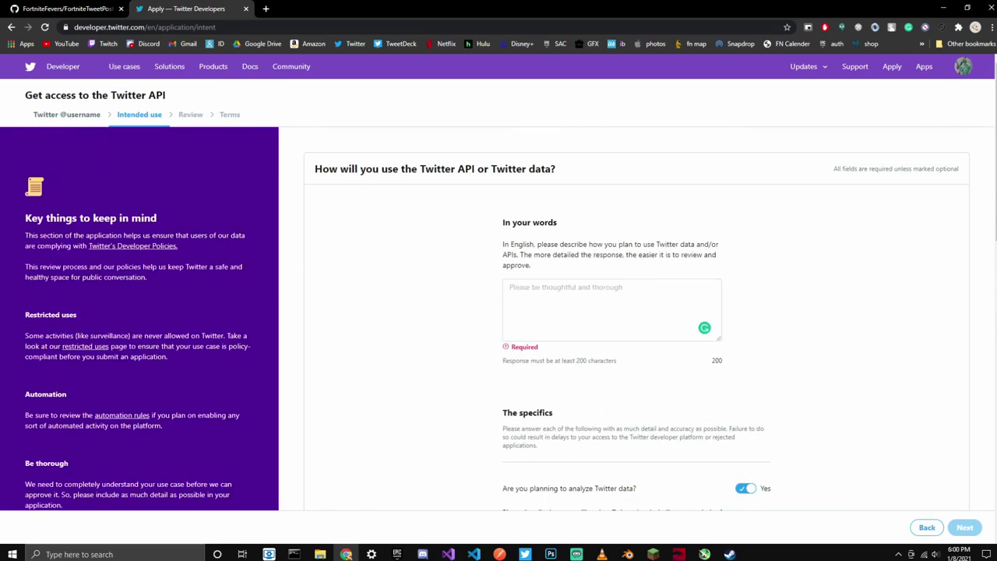
Step: Answer No to the question about planning to analyze Twitter data
scroll(636, 318, "down", 4)
left_click(745, 279)
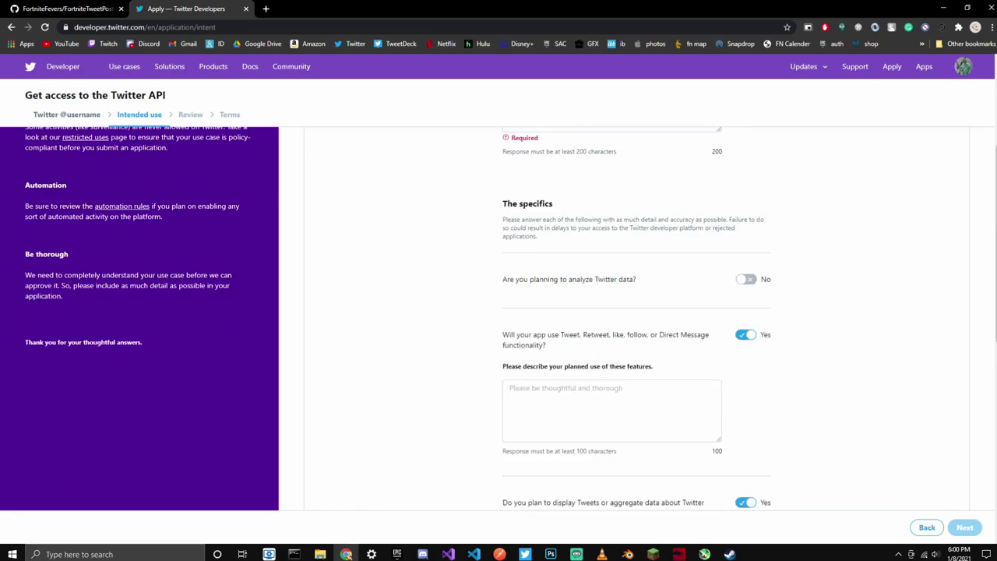
Step: Draft the planned Tweet functionality answer "My program will use Tweeting. My program will be using Tweeting by tweeting ____", and clear it
scroll(498, 324, "down", 2)
left_click(611, 306)
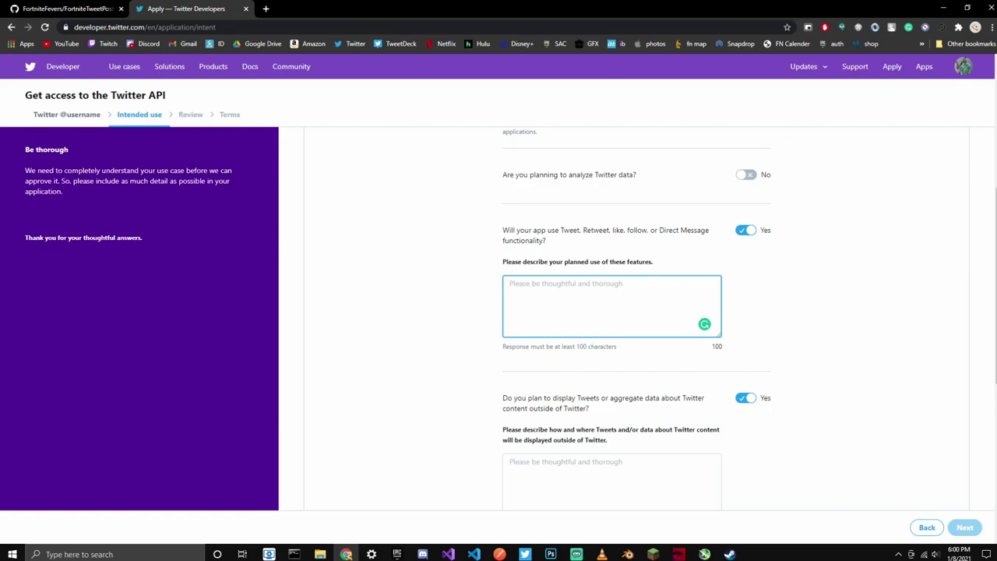
type("My program")
type(" wio")
type("l use Tweeting. My program")
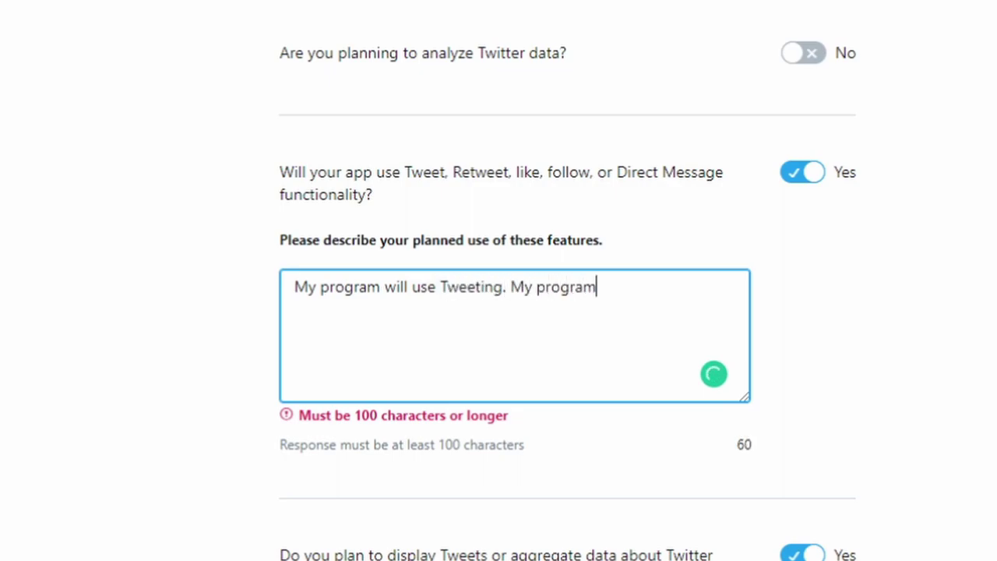
type(" will be using Tweeting by")
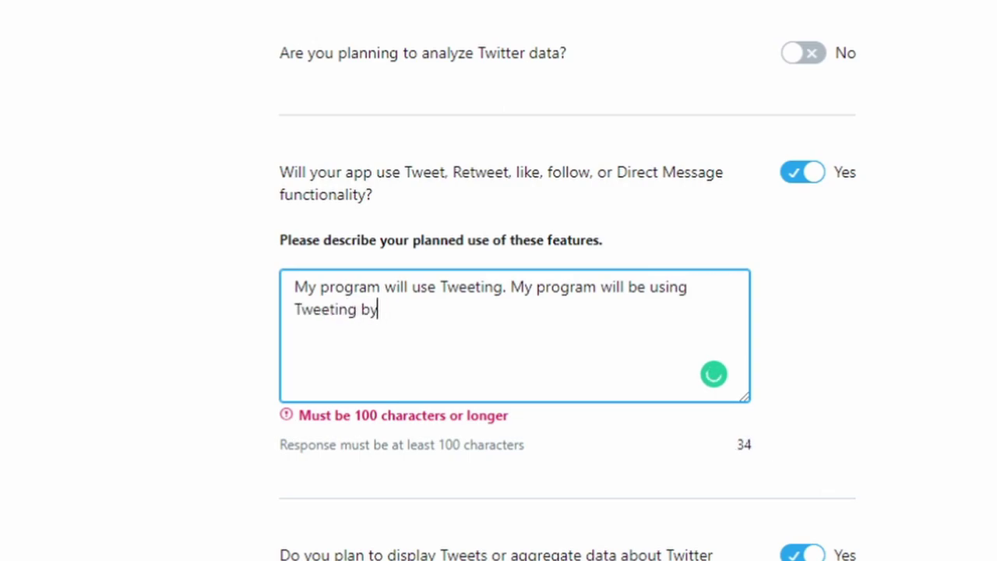
type("utwtt")
key("BackSpace")
key("BackSpace")
type("eeting ____")
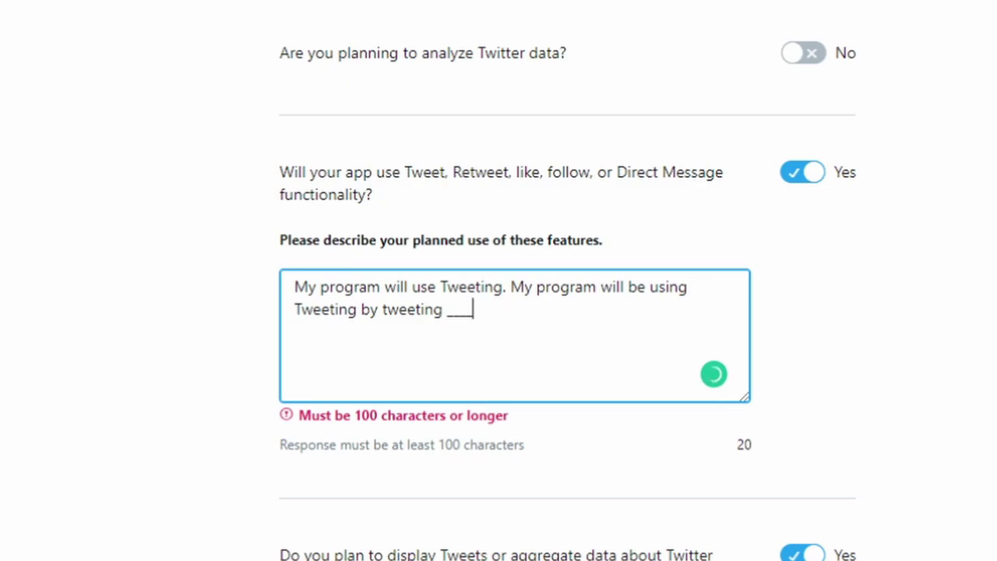
key("ctrl+a")
key("BackSpace")
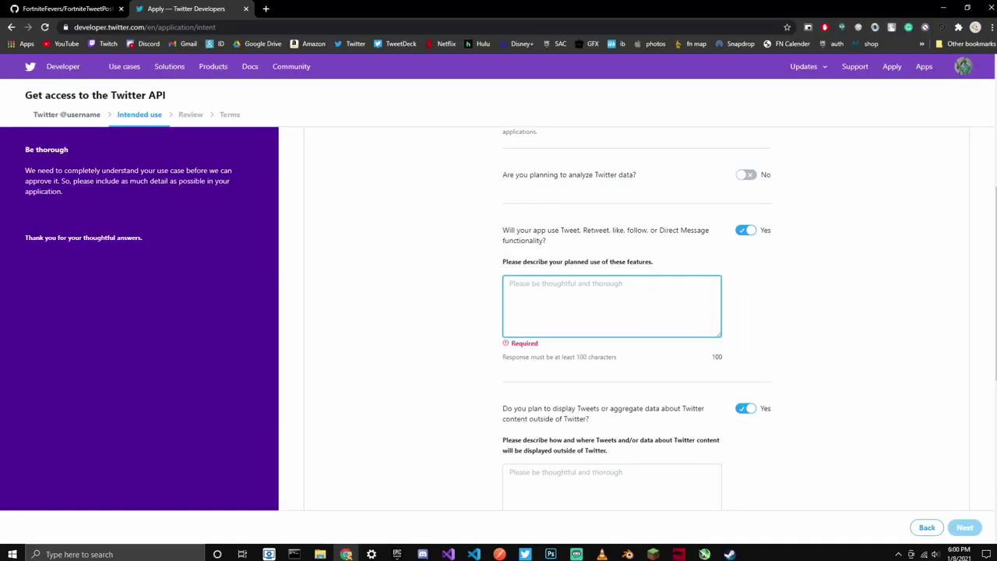
Step: Answer No to displaying Tweets outside of Twitter and to making Twitter content available to a government entity
left_click_drag(639, 409, 650, 421)
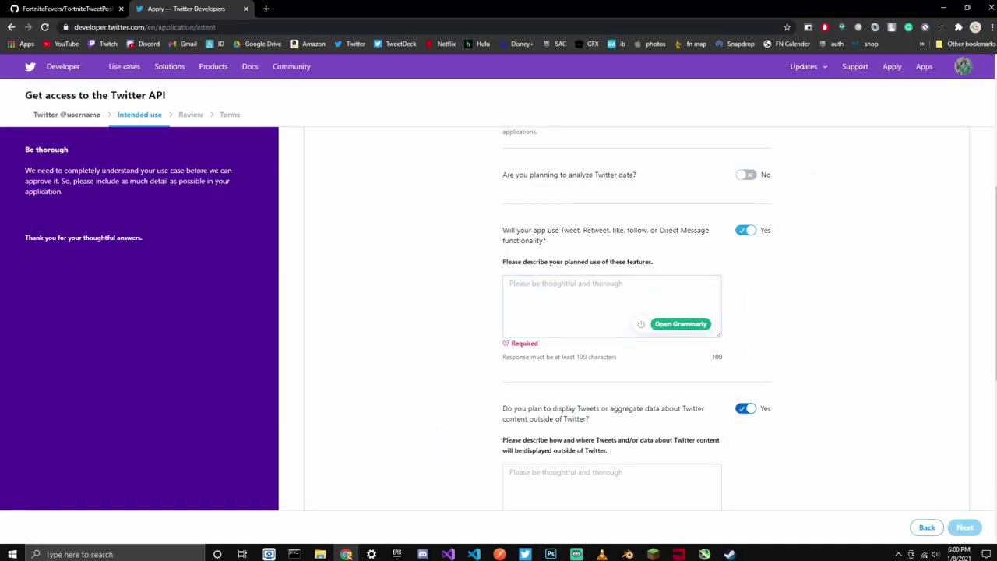
left_click(746, 409)
scroll(745, 408, "down", 4)
left_click_drag(595, 211, 679, 222)
left_click(685, 222)
left_click(745, 211)
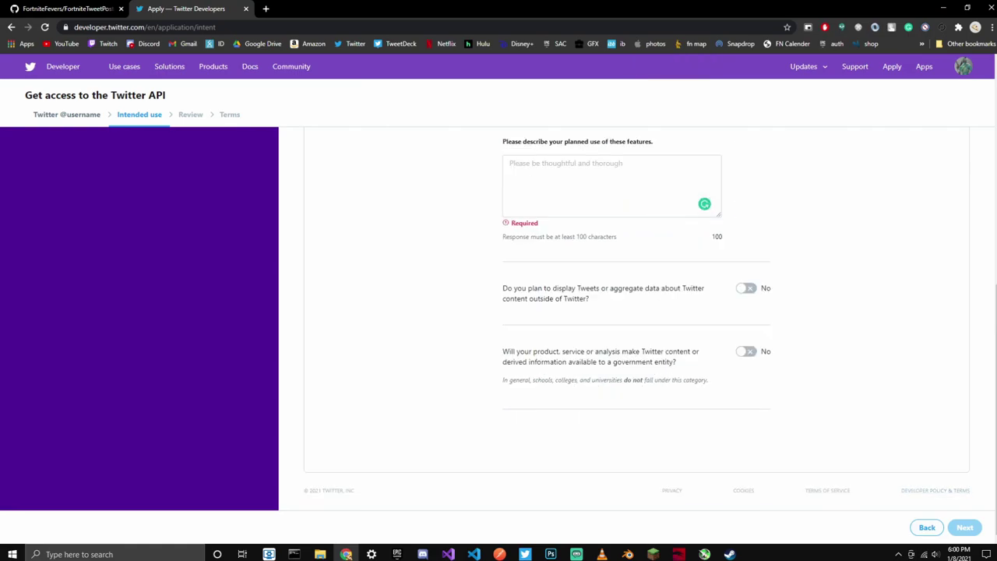
Step: Leave the application form and open the Developer Portal dashboard with the other Twitter account
left_click(927, 527)
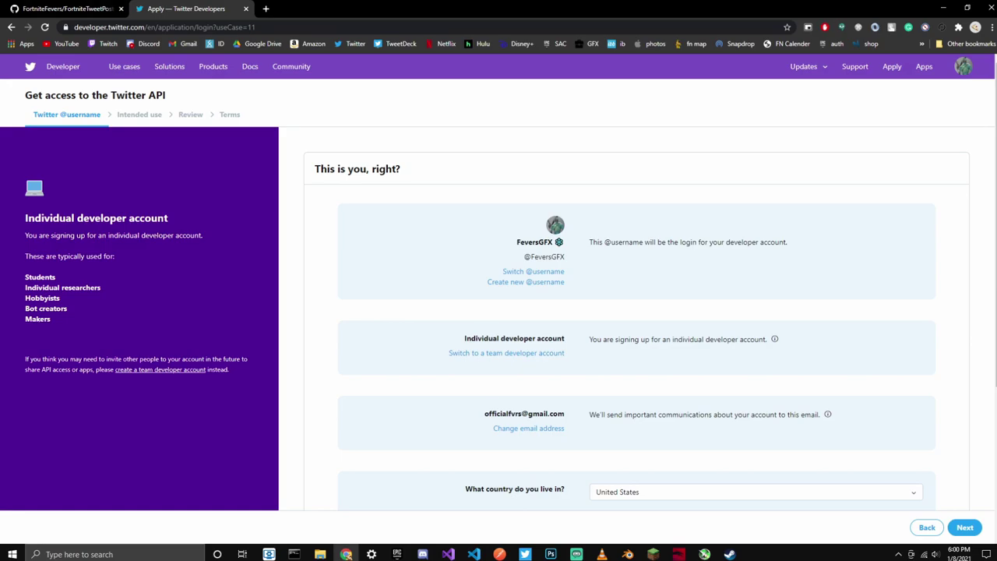
mouse_move(964, 67)
left_click(912, 119)
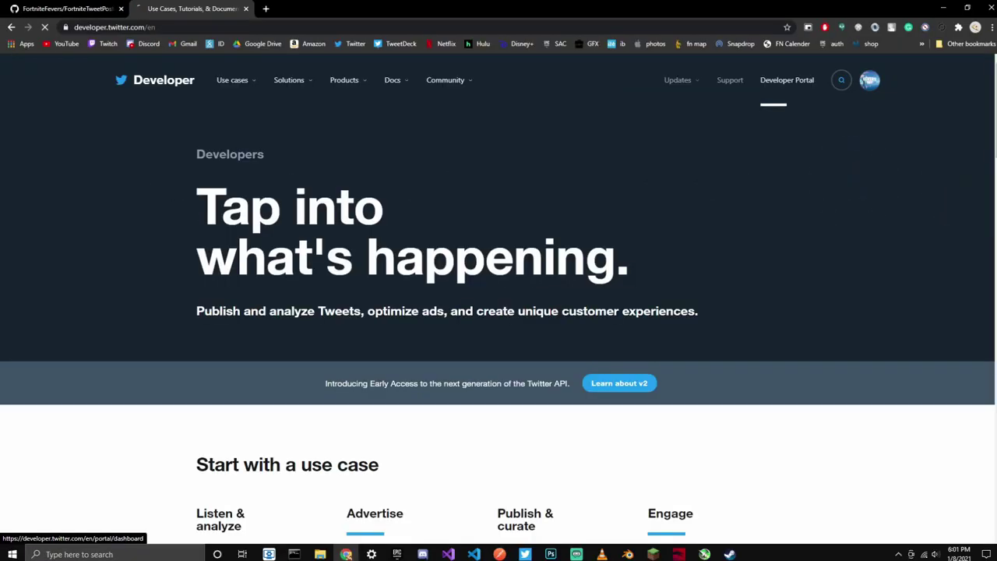
left_click(638, 181)
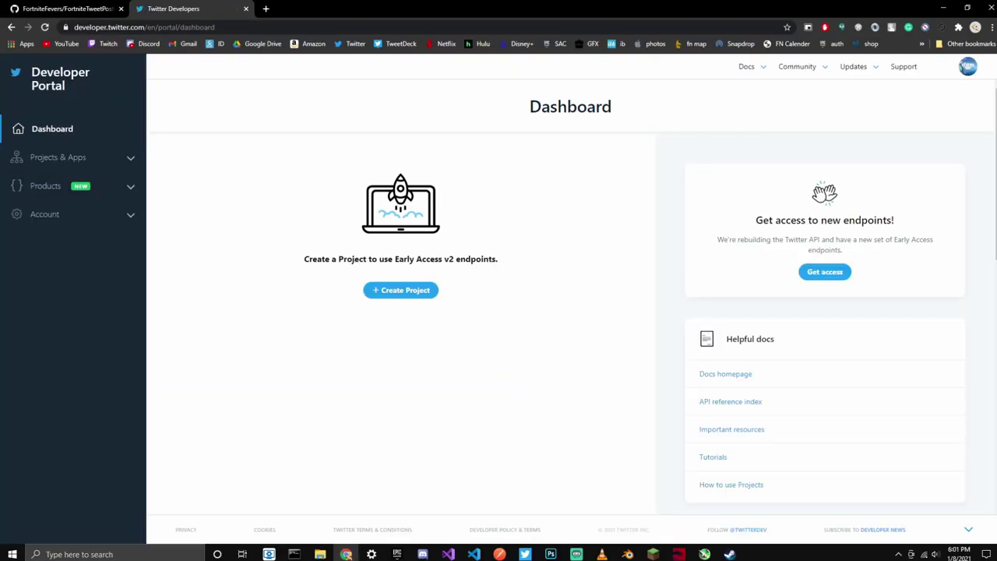
Step: Open the overview of projects and standalone apps in the Developer Portal
left_click(74, 157)
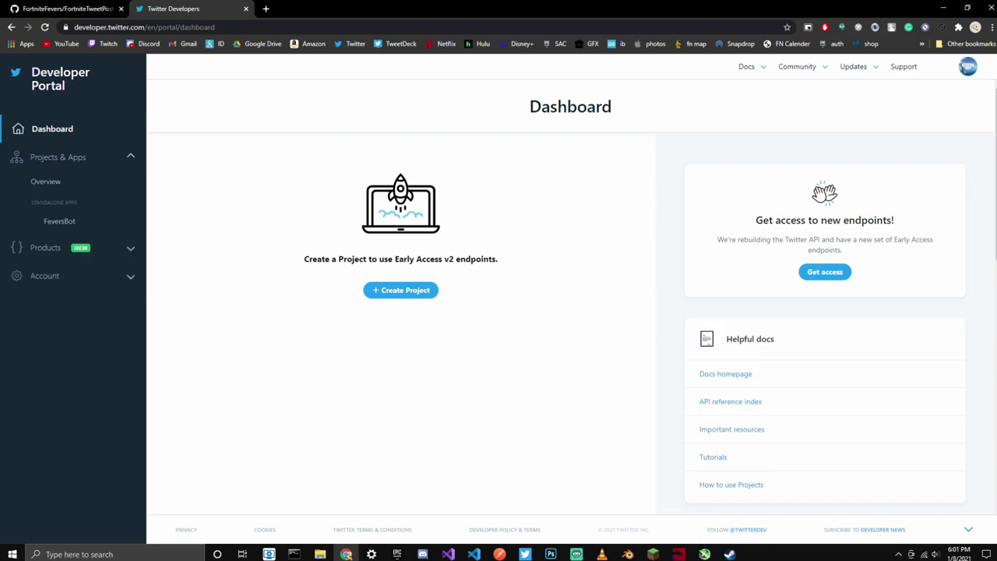
left_click(45, 180)
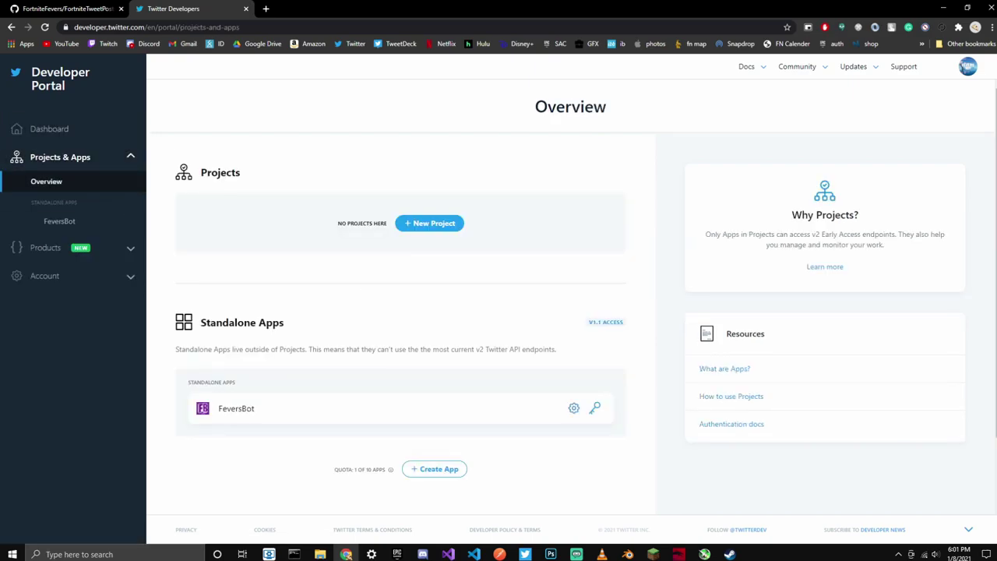
left_click_drag(278, 350, 373, 445)
left_click(374, 445)
Step: Start a new project named "Tweet Poster Test" with "Making a bot" as its use case
left_click(430, 222)
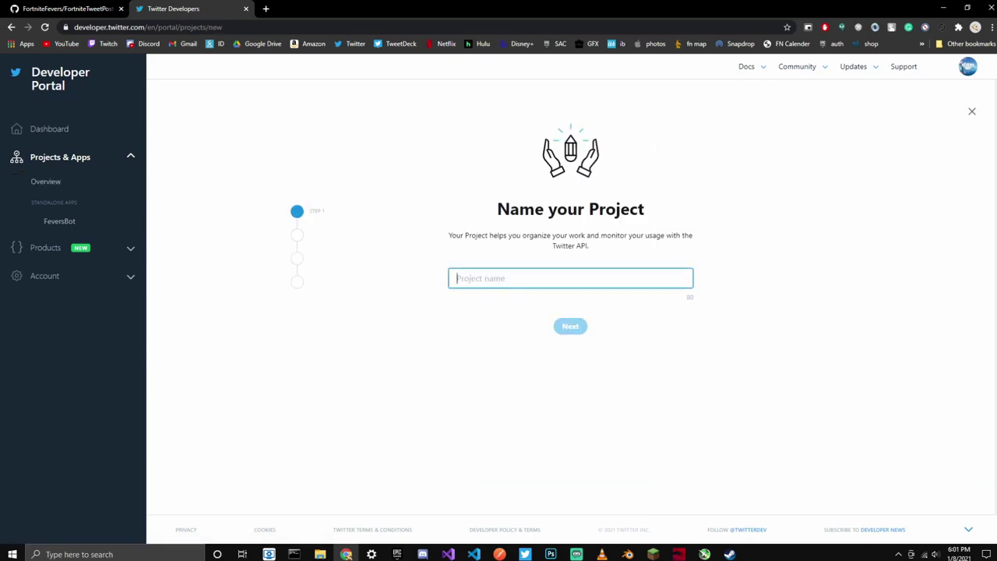
type("Twe")
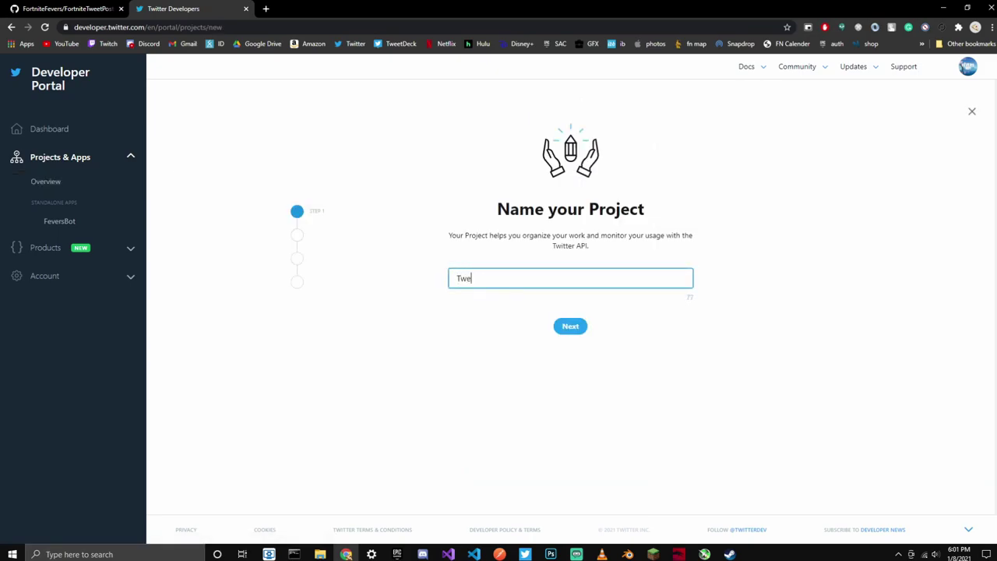
type("et Poster Test")
key("Return")
left_click(570, 278)
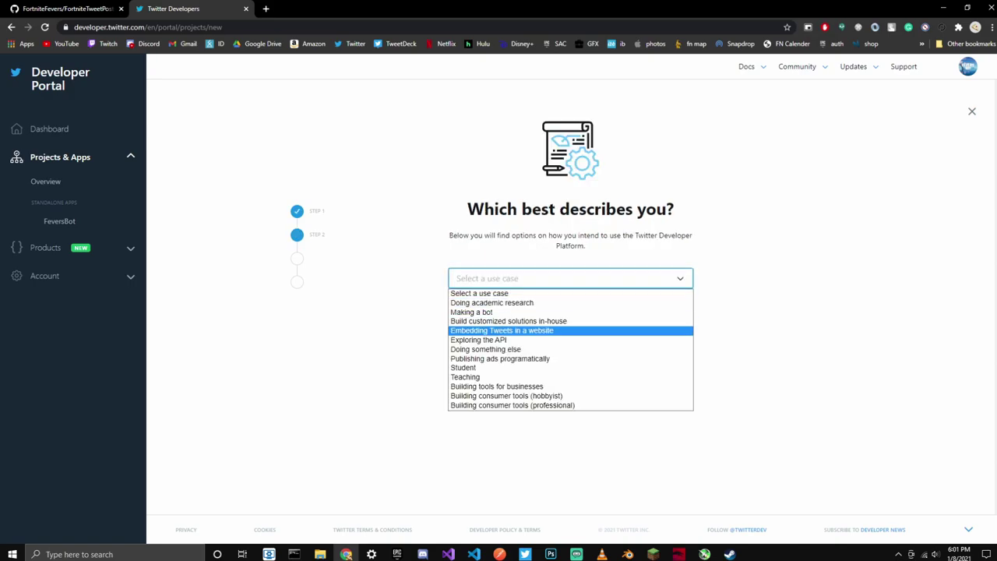
left_click(559, 312)
left_click(571, 316)
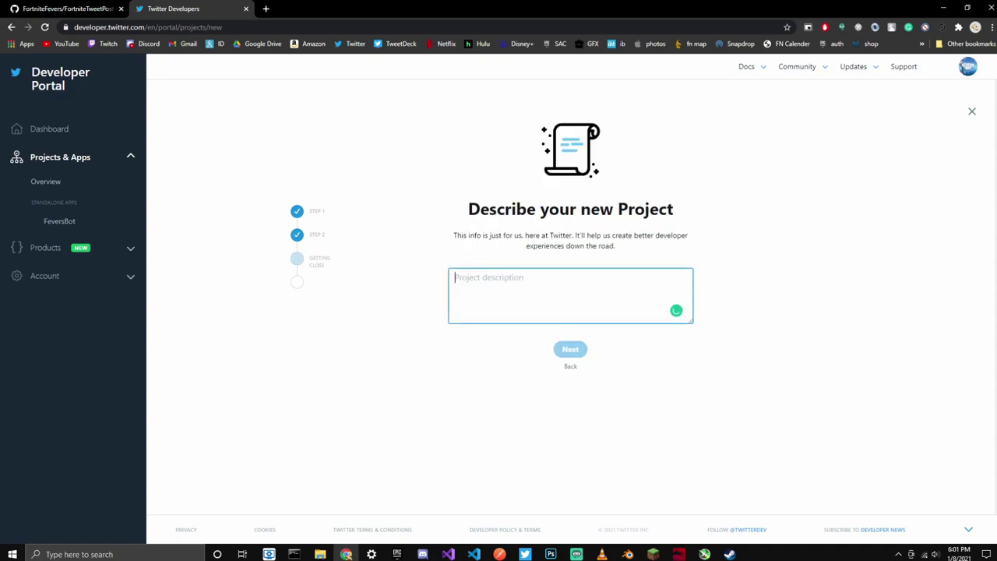
Step: Describe the project as "For Fortnite Tweets" and choose FeversBot as the app to add to it
type("F")
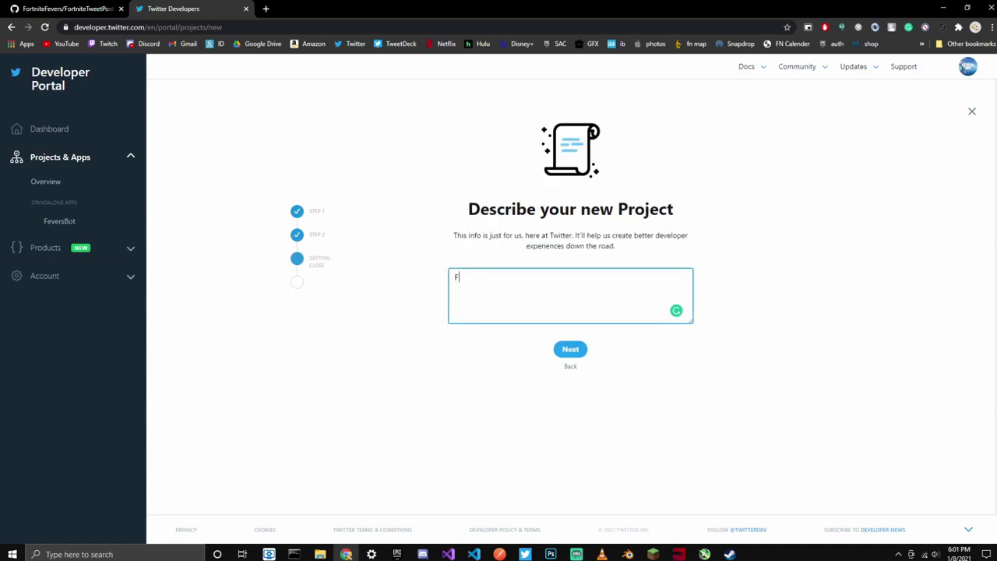
type("or Fortnite Tweets")
left_click(570, 349)
left_click(570, 281)
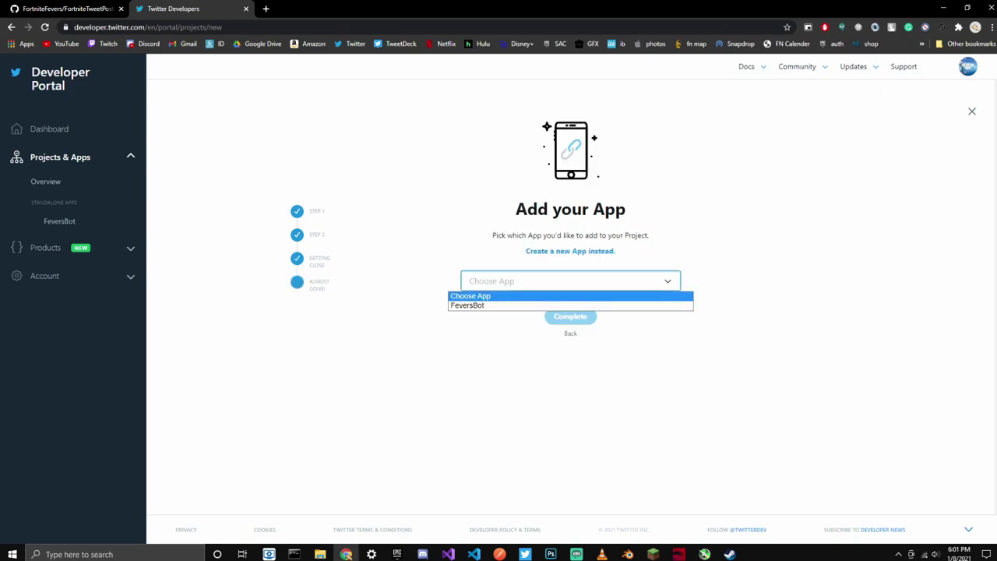
key("Down")
key("Return")
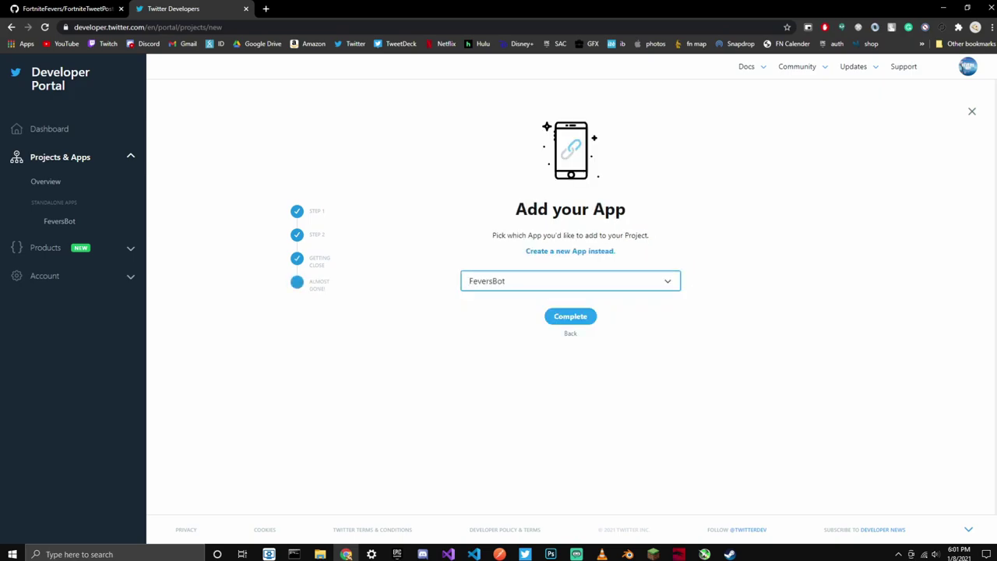
Step: Choose to create a new app for the project instead of adding an existing one, entering "Tweeting" as its name
key("shift+Tab")
key("shift+Tab")
key("Return")
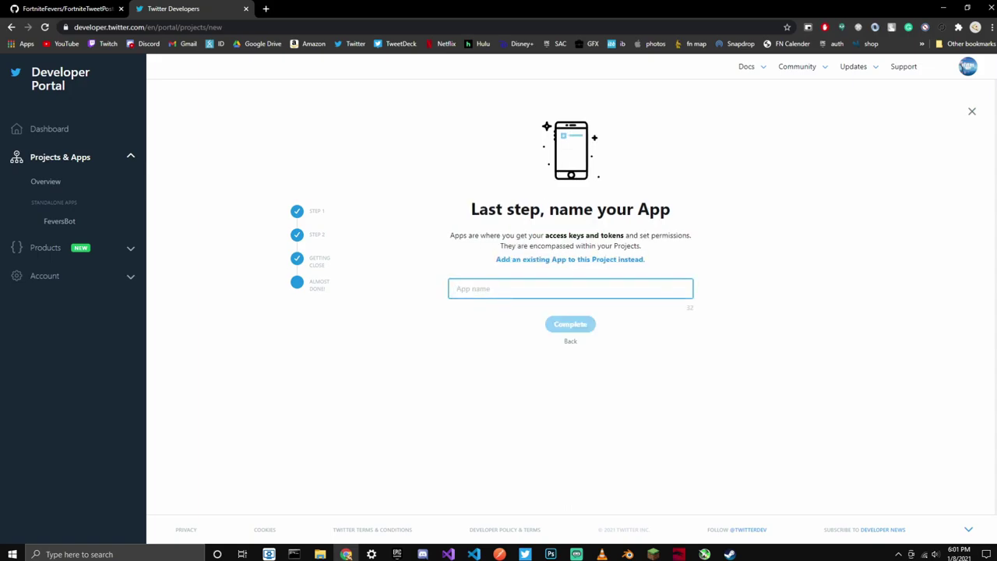
type("Tweeting")
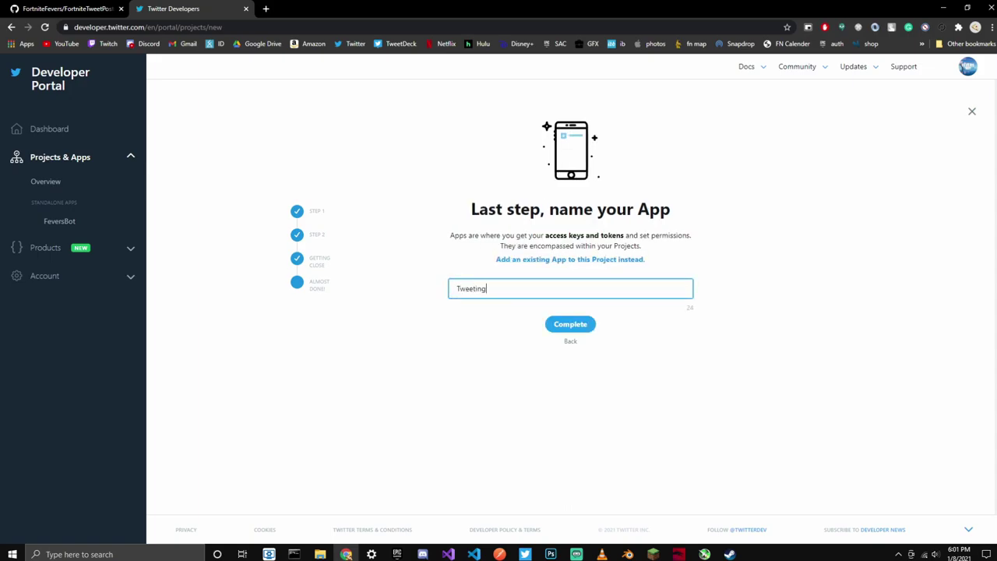
left_click_drag(450, 236, 642, 246)
left_click(545, 288)
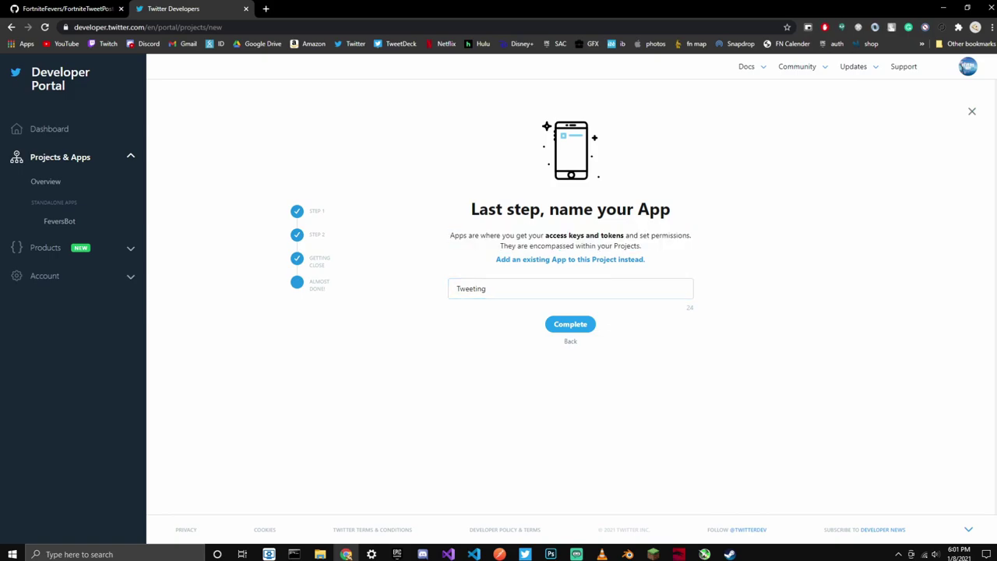
Step: Look up the source app label on a tweet in the Twitter home feed, and return to the app naming page
middle_click(350, 44)
left_click(316, 10)
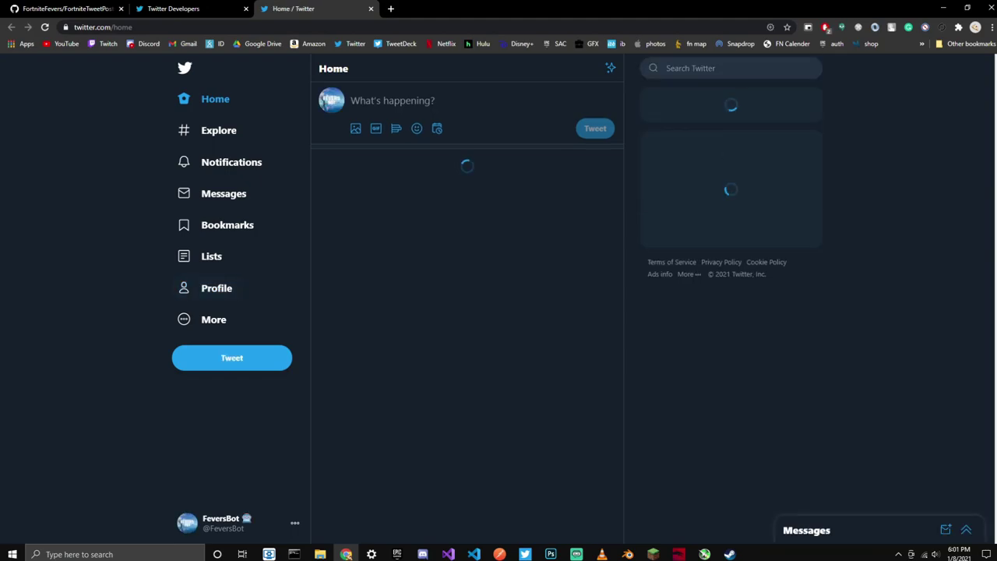
left_click(467, 191)
scroll(459, 312, "down", 2)
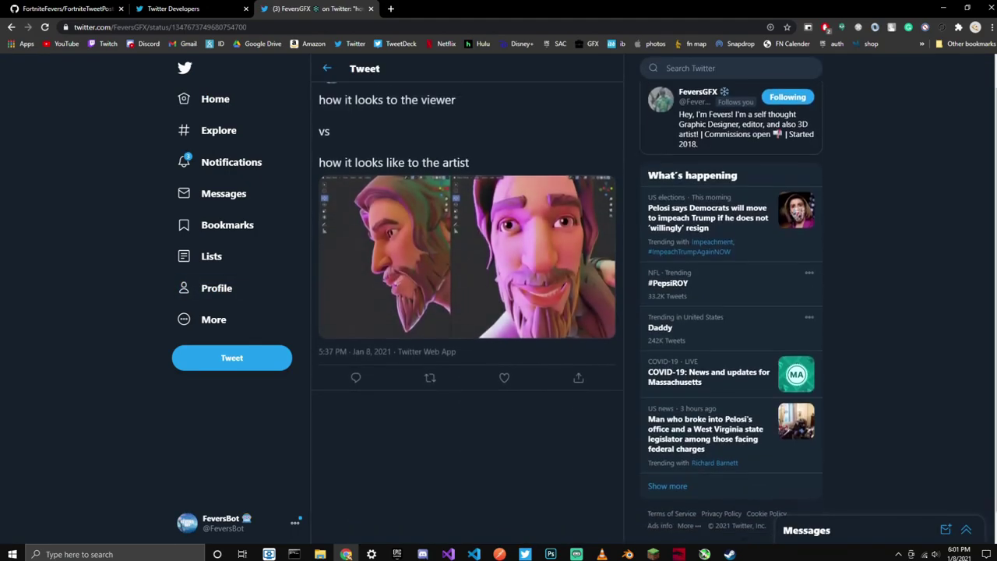
left_click_drag(458, 325, 390, 327)
left_click(167, 9)
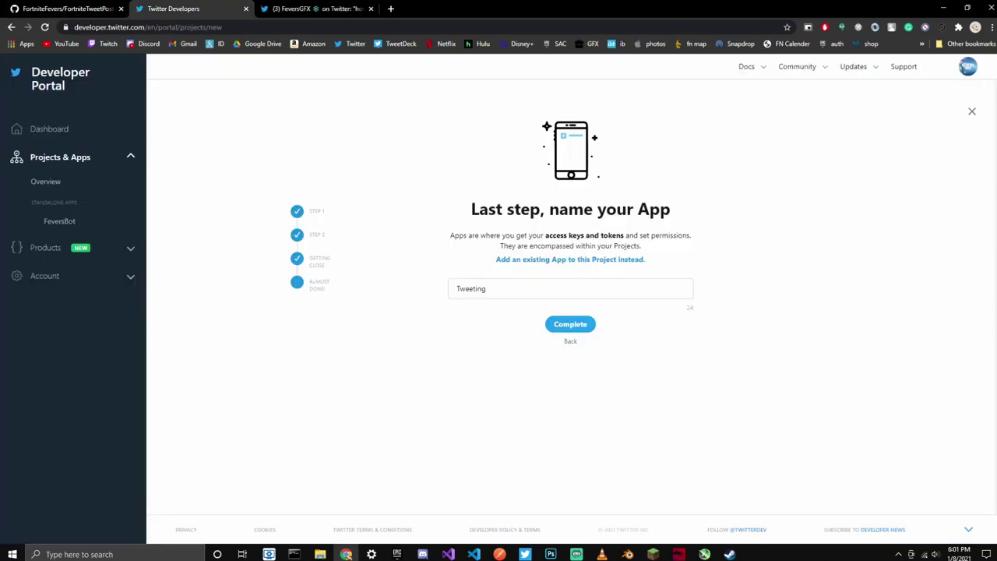
Step: Try to name the new app "Twitter for Fortnite" and complete the project setup
double_click(472, 289)
type("T")
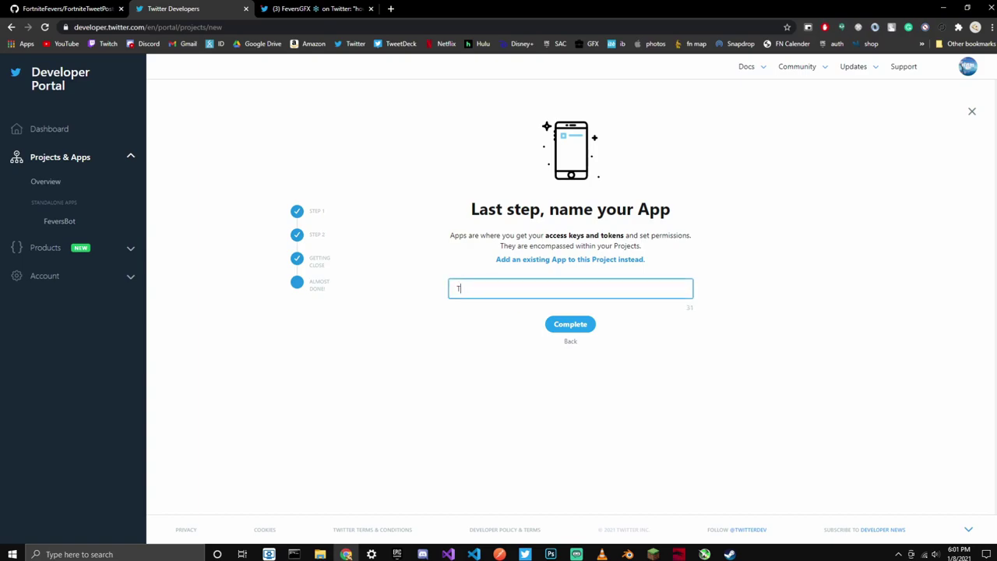
type("witter for Fortnite")
key("Return")
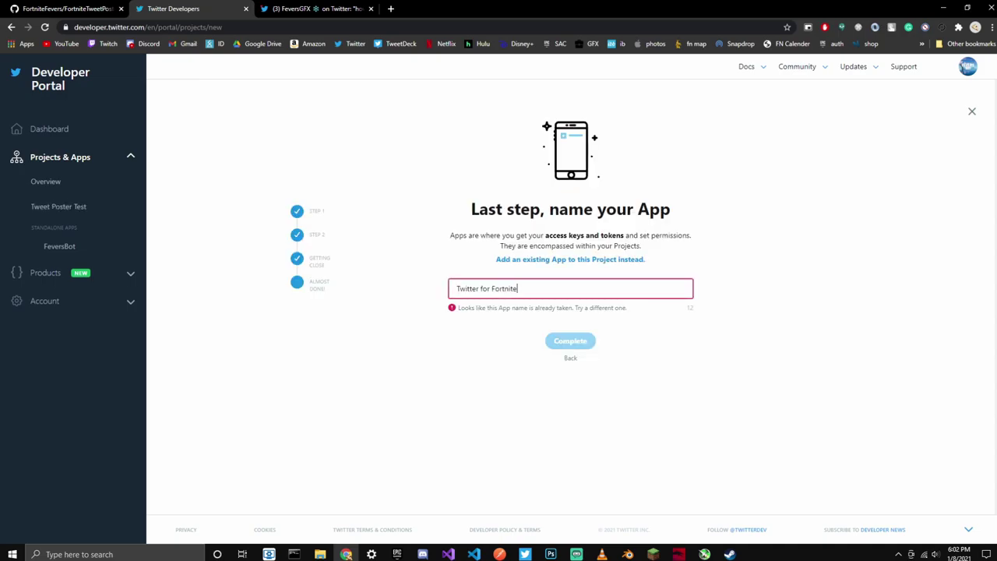
Step: Name the app "FortniteTweetPoster V1" and complete the project setup
key("ctrl+shift+Left")
key("ctrl+shift+Left")
key("ctrl+shift+Left")
type("Tw")
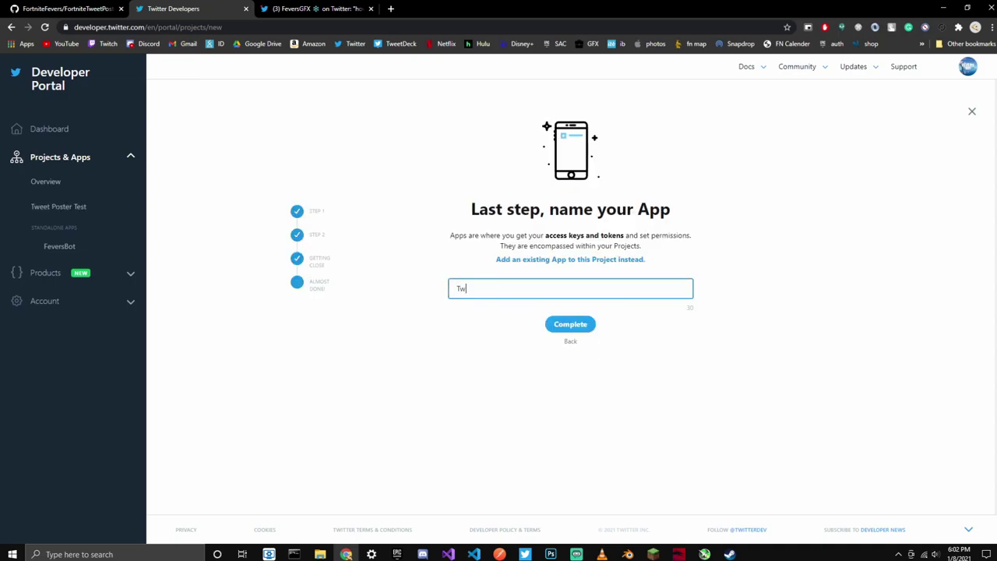
type("eet")
key("ctrl+a")
type("FortniteTweetPoster")
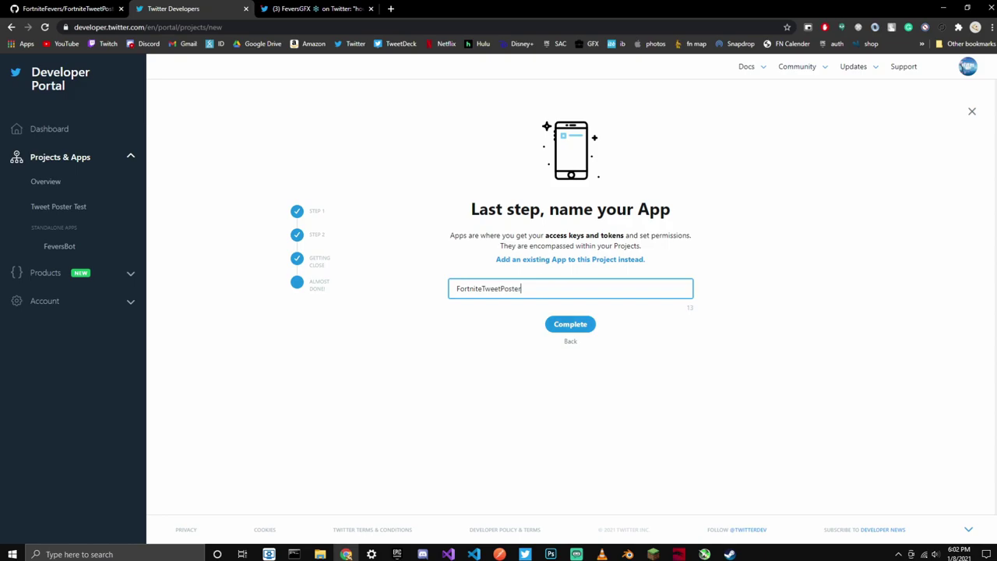
key("Return")
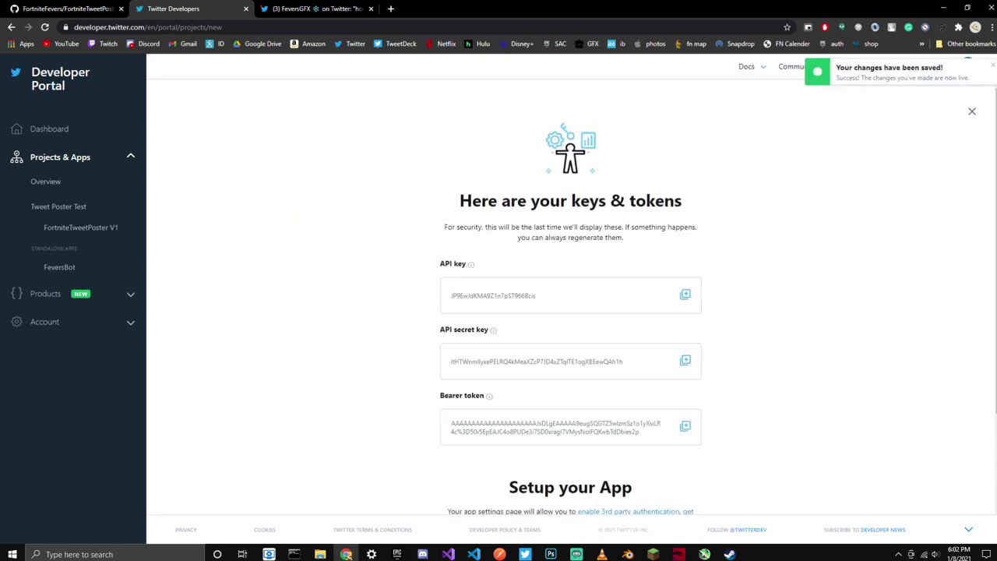
Step: Look over the generated keys and tokens, skip the app setup and go to the project dashboard
scroll(570, 311, "down", 3)
left_click_drag(450, 171, 730, 319)
left_click(678, 325)
left_click(730, 319)
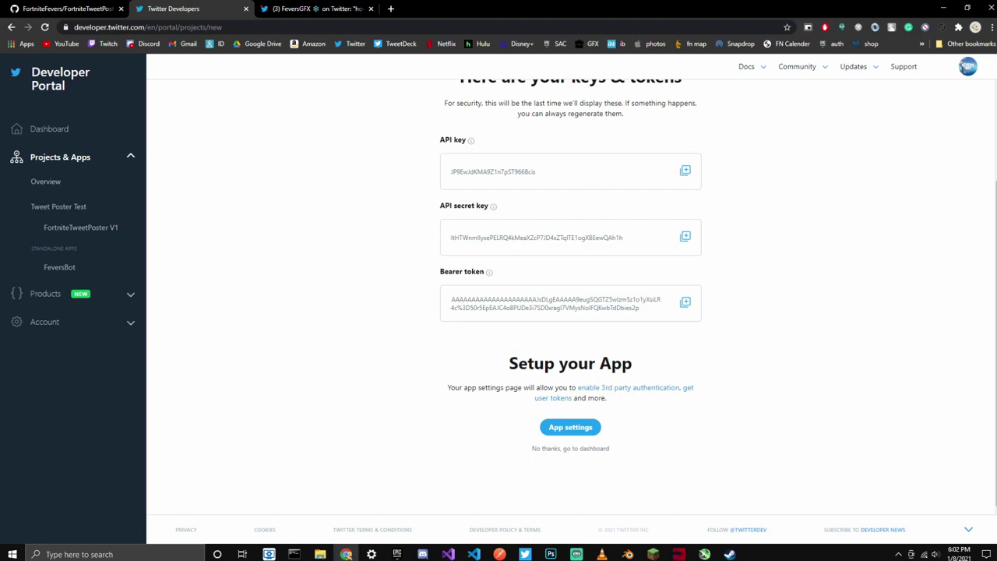
left_click(570, 449)
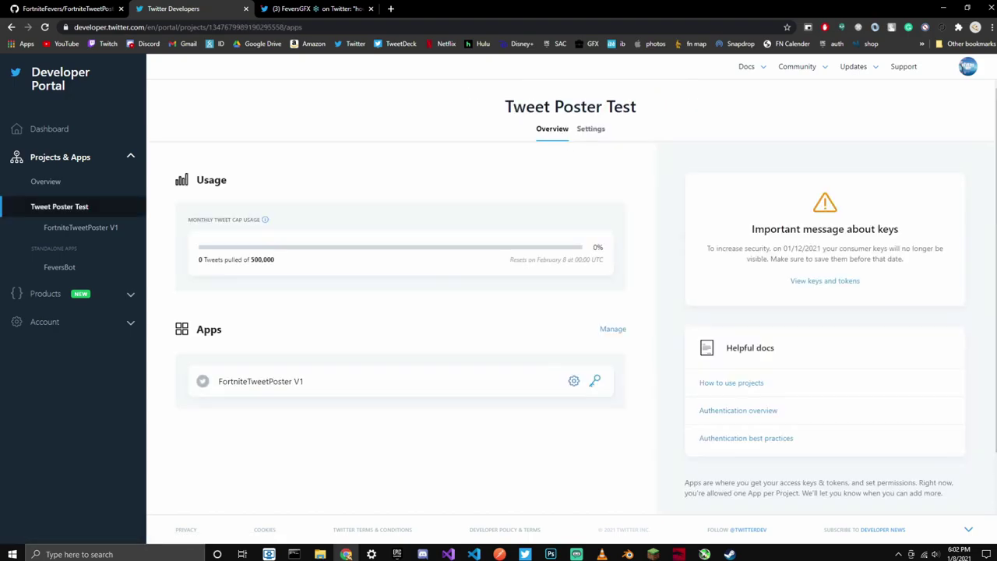
Step: Open the keys and tokens page of FortniteTweetPoster V1 and display its API key and secret
scroll(570, 294, "down", 1)
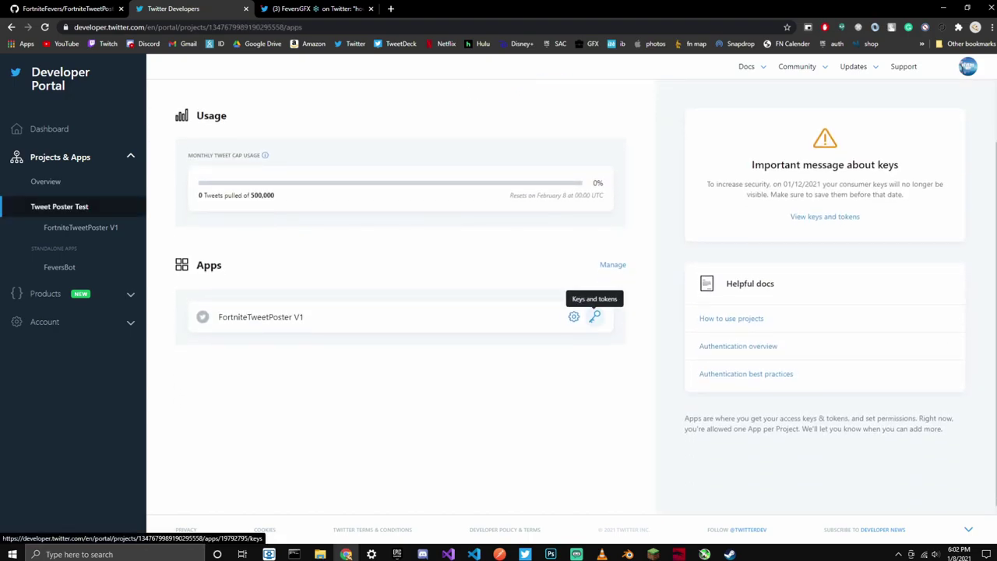
left_click(594, 316)
scroll(594, 315, "down", 1)
left_click(519, 251)
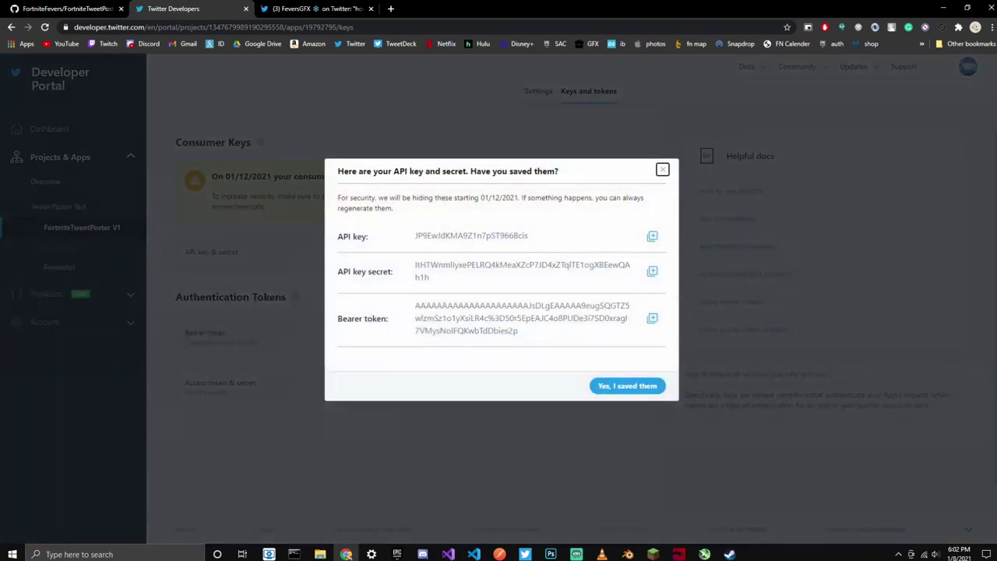
left_click_drag(337, 236, 404, 269)
left_click(404, 269)
Step: Open a blank Notepad document and place it side by side with the browser window
left_click(116, 553)
type("not")
key("Return")
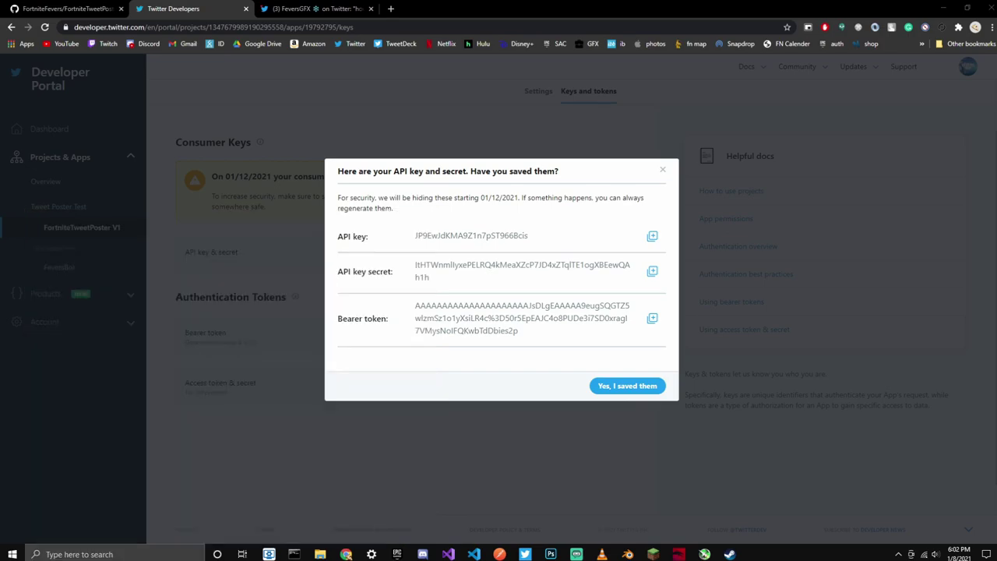
left_click_drag(662, 95, 803, 63)
left_click_drag(592, 8, 0, 155)
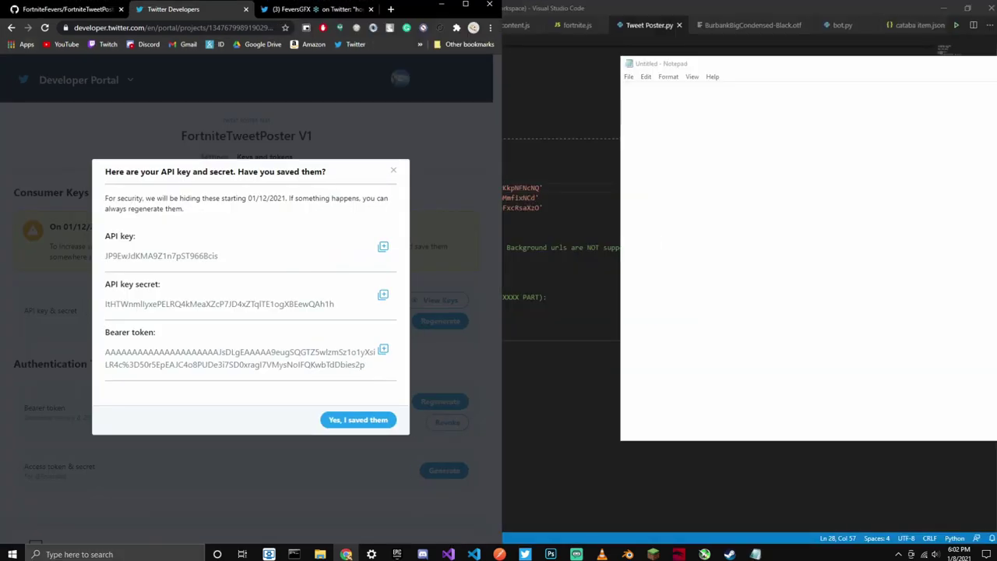
Step: Copy the API key and the API key secret into the Notepad document on separate lines
left_click(383, 247)
left_click(732, 195)
key("ctrl+v")
key("Return")
key("alt+Tab")
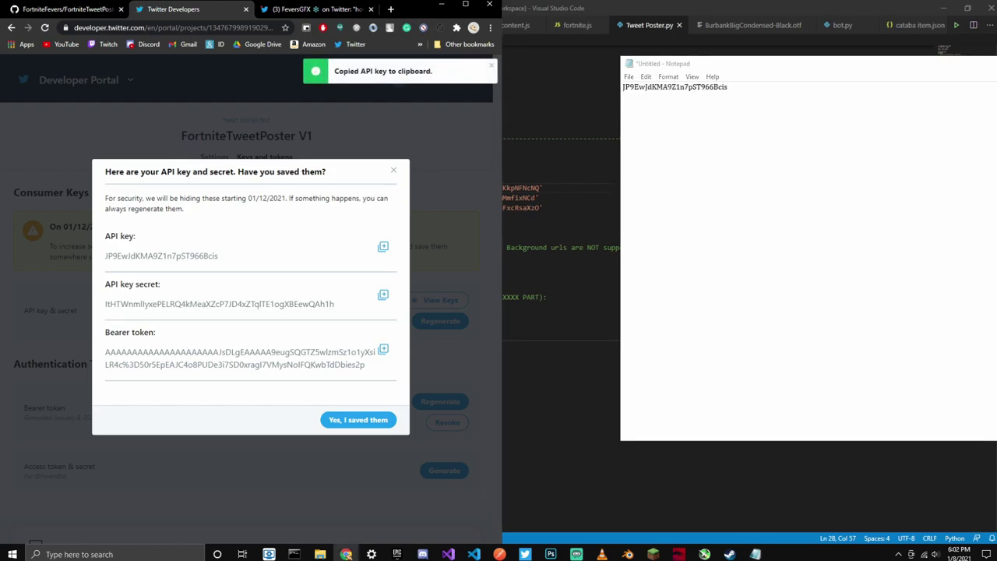
left_click(382, 294)
key("alt+Tab")
key("ctrl+v")
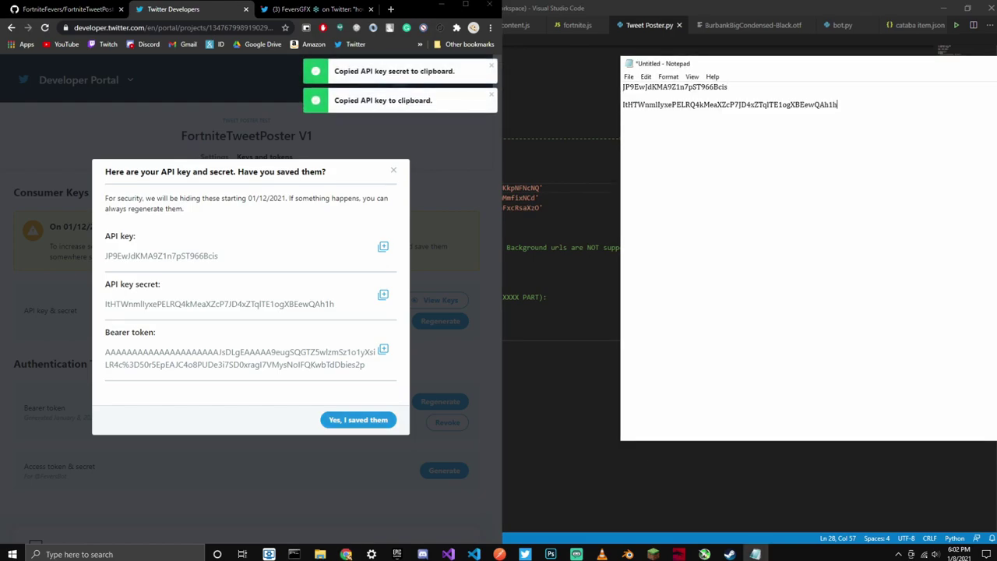
Step: Confirm that the API keys are saved and generate an access token and secret for the app
left_click(358, 420)
scroll(246, 351, "down", 1)
left_click_drag(68, 425, 24, 411)
left_click(86, 424)
left_click(444, 418)
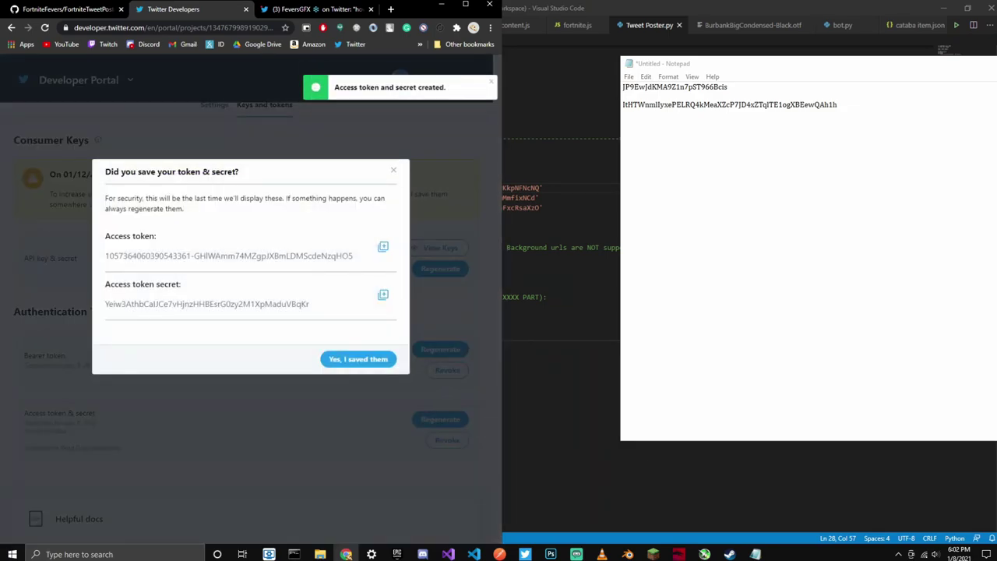
Step: Copy the access token and the access token secret into the Notepad document below the API keys
left_click(383, 247)
left_click(838, 105)
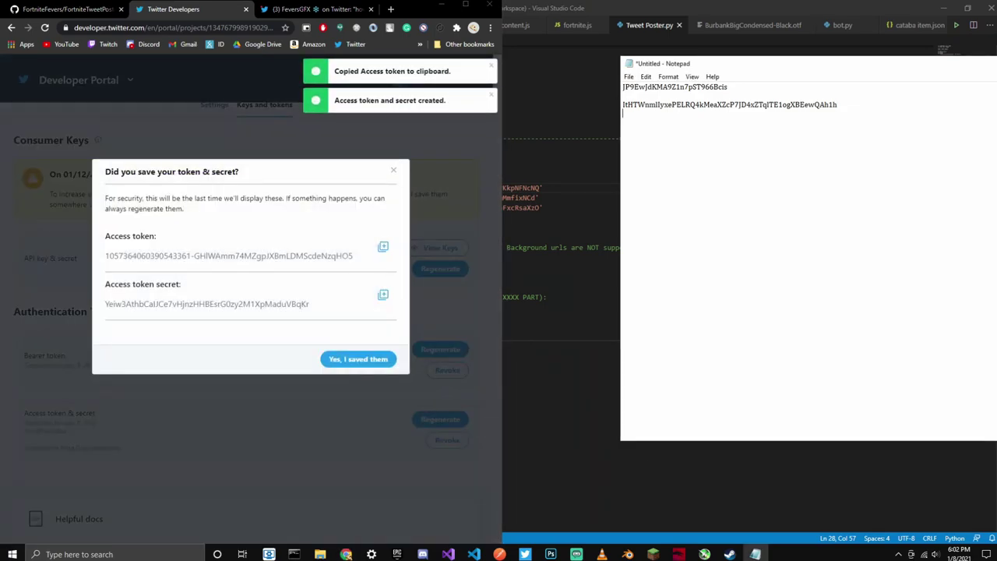
key("Return")
key("ctrl+v")
left_click(382, 296)
left_click(846, 123)
key("Return")
key("Return")
key("ctrl+v")
key("ctrl+a")
left_click(810, 171)
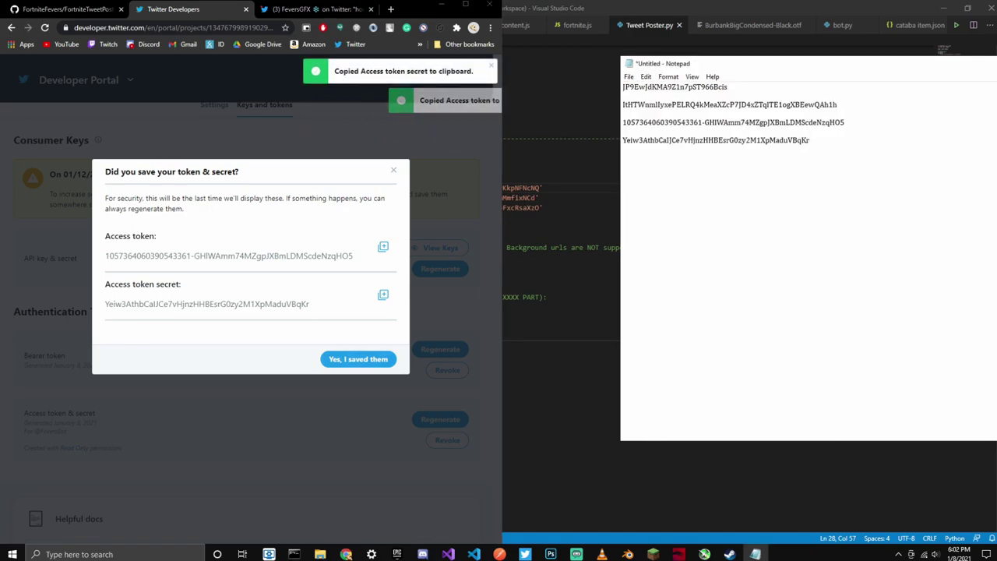
Step: Confirm that the access token and secret are saved and maximize the browser window
left_click(358, 359)
left_click(466, 5)
scroll(374, 273, "down", 1)
scroll(350, 273, "up", 2)
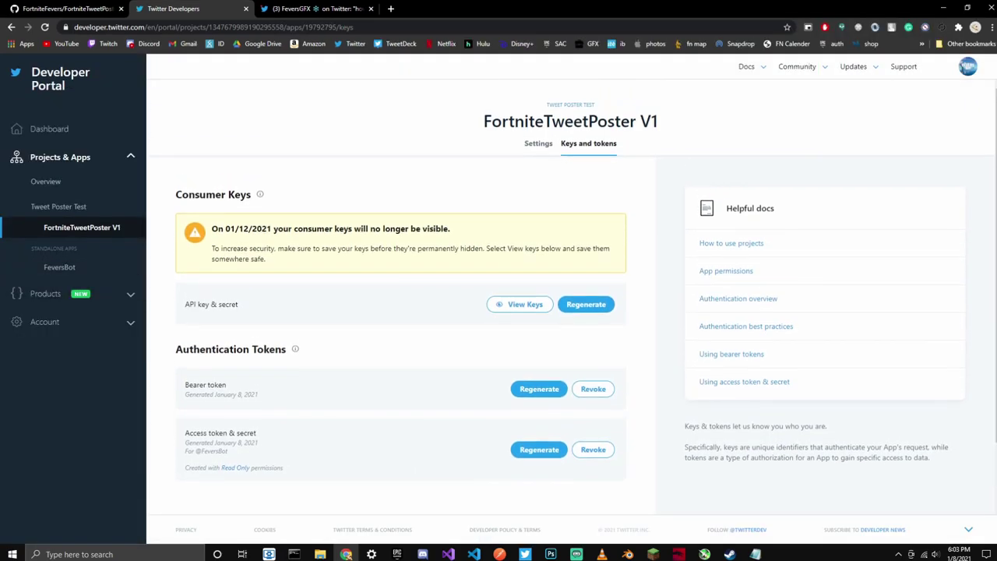
Step: Change the app permissions of FortniteTweetPoster V1 to Read + Write + Direct Messages and confirm the change
left_click(539, 143)
scroll(483, 296, "down", 3)
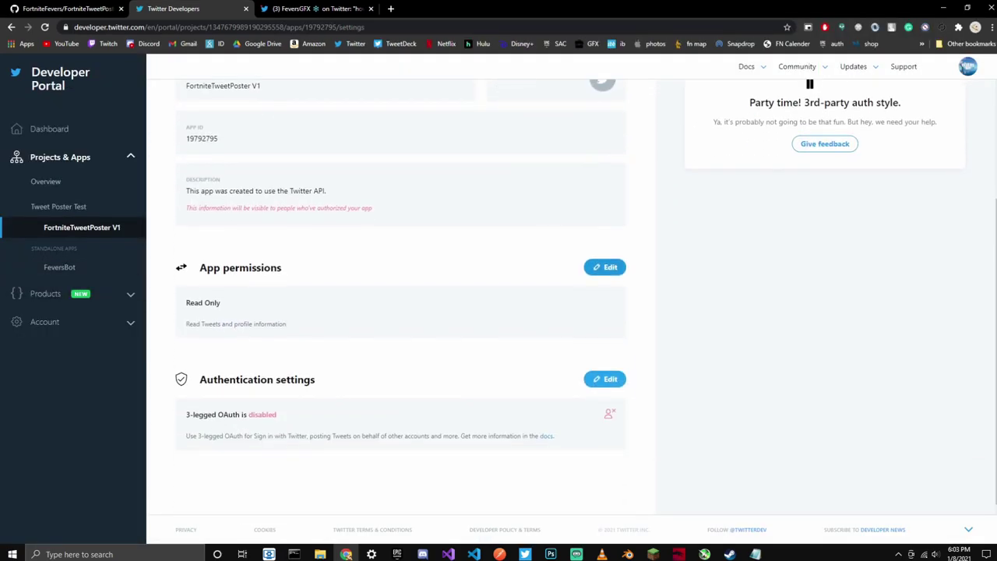
left_click(604, 268)
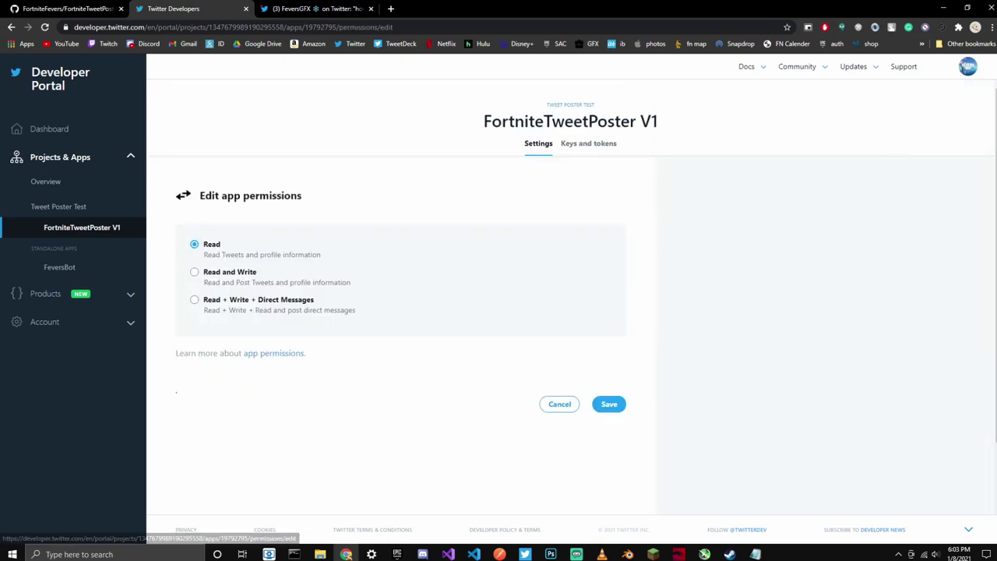
left_click(195, 299)
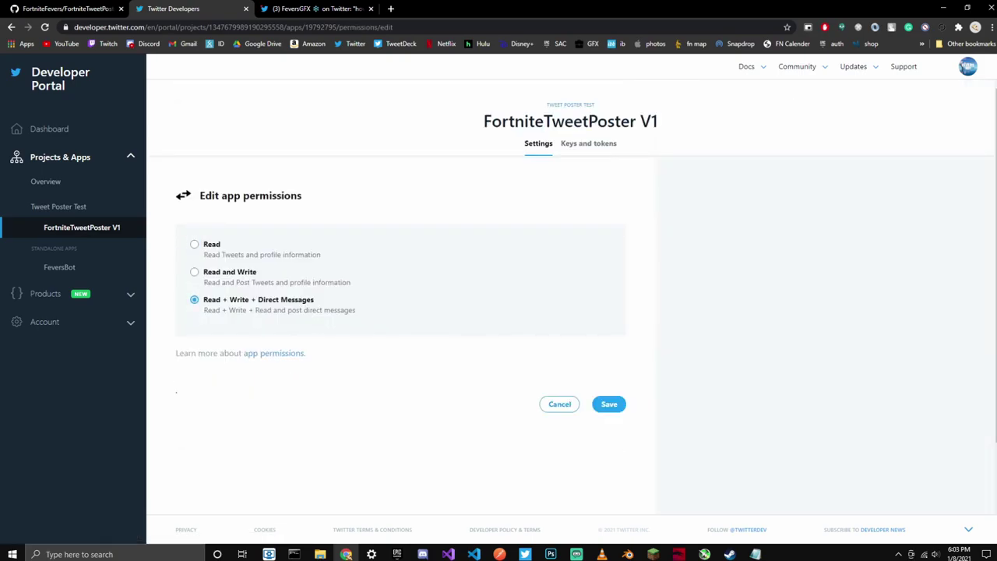
left_click(609, 403)
left_click(631, 259)
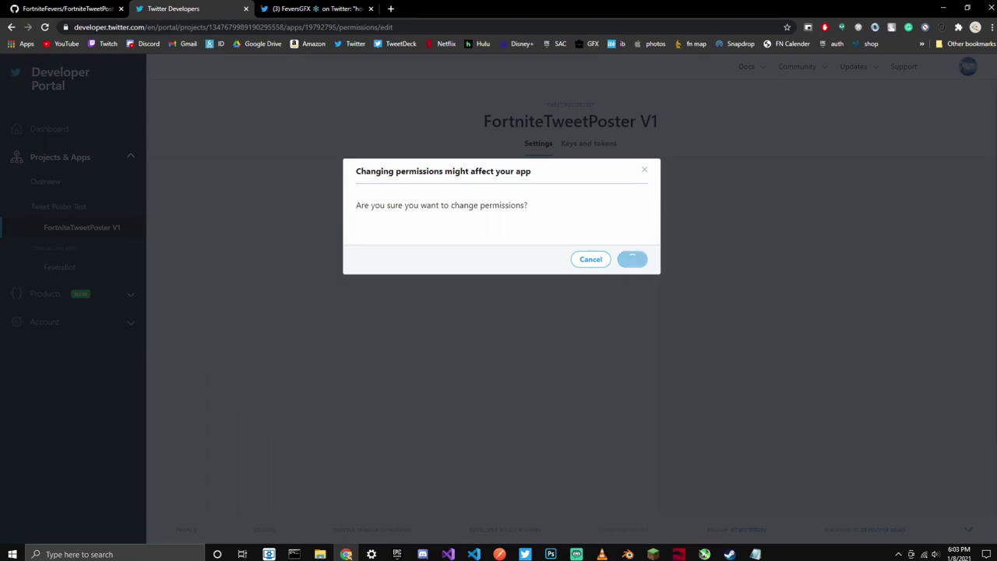
scroll(498, 311, "down", 2)
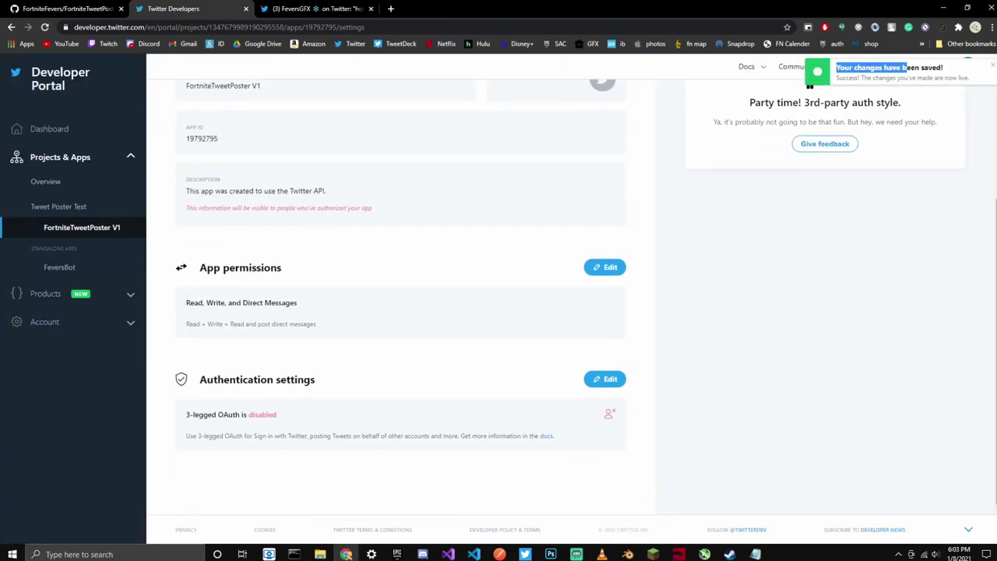
scroll(401, 311, "up", 2)
scroll(400, 312, "down", 2)
left_click_drag(331, 323, 236, 302)
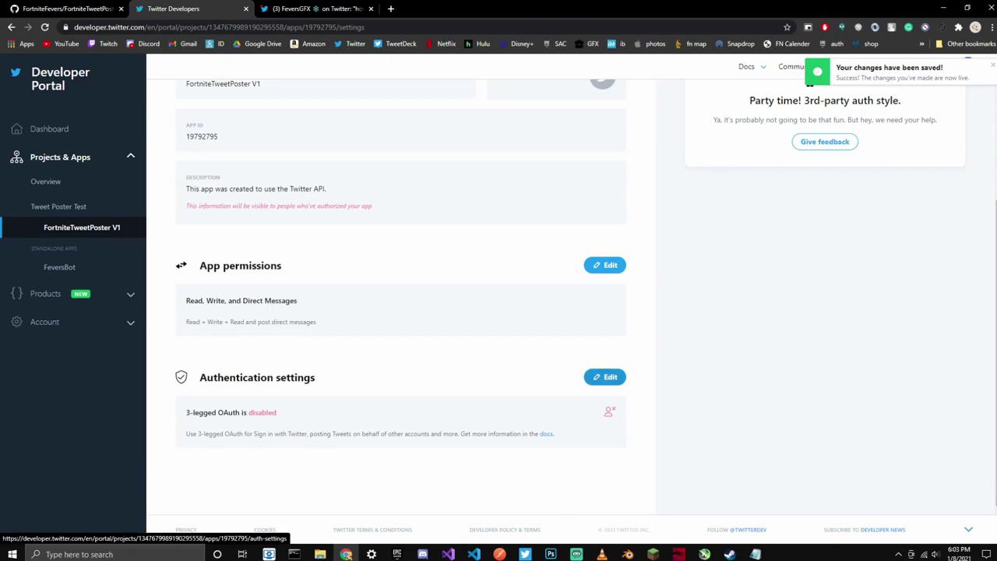
Step: View the app's authentication settings and return to the app settings without changing them
left_click(604, 377)
scroll(498, 311, "down", 3)
left_click(11, 27)
scroll(499, 312, "up", 2)
Step: Switch to Visual Studio Code and examine the Twitter API key and access token variables in Tweet Poster.py
left_click(944, 8)
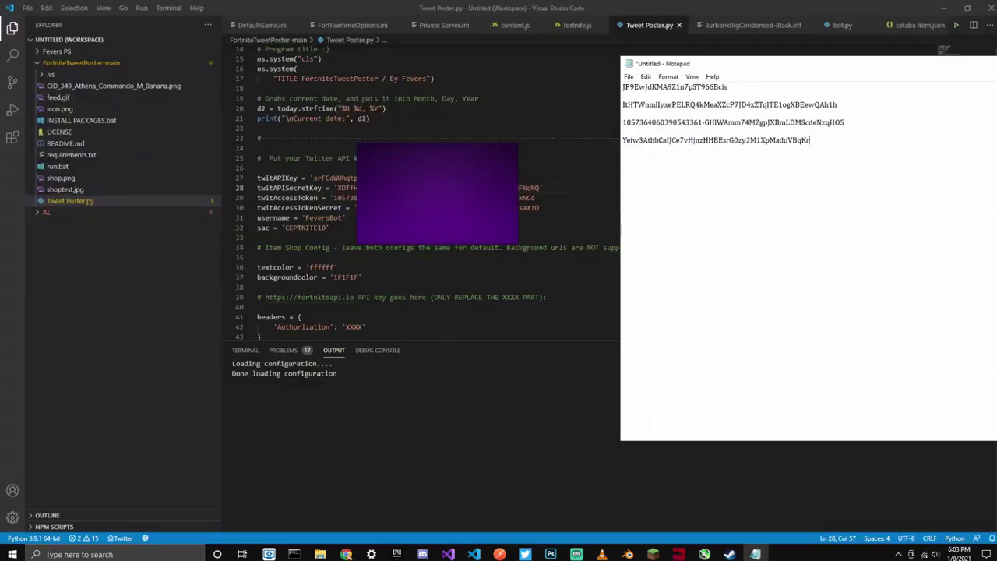
key("alt+Tab")
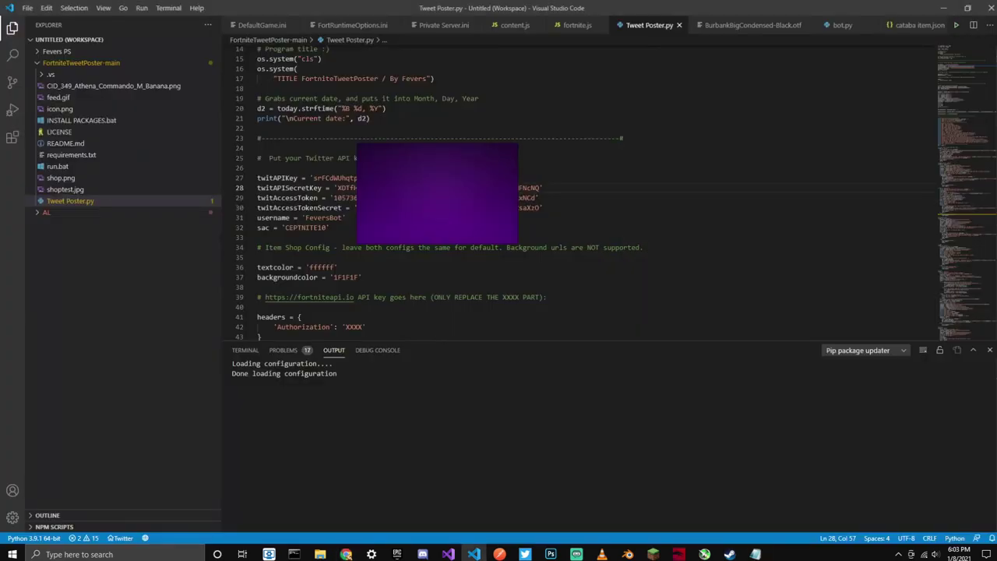
left_click(273, 179)
left_click(285, 198)
left_click(295, 208)
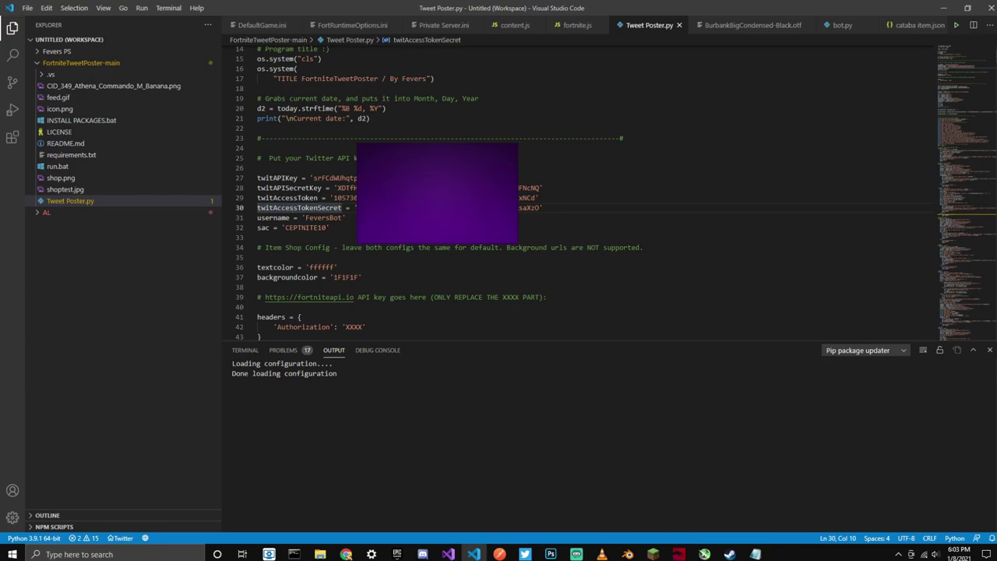
Step: Examine the username, creator code and remaining configuration lines in Tweet Poster.py
left_click(272, 218)
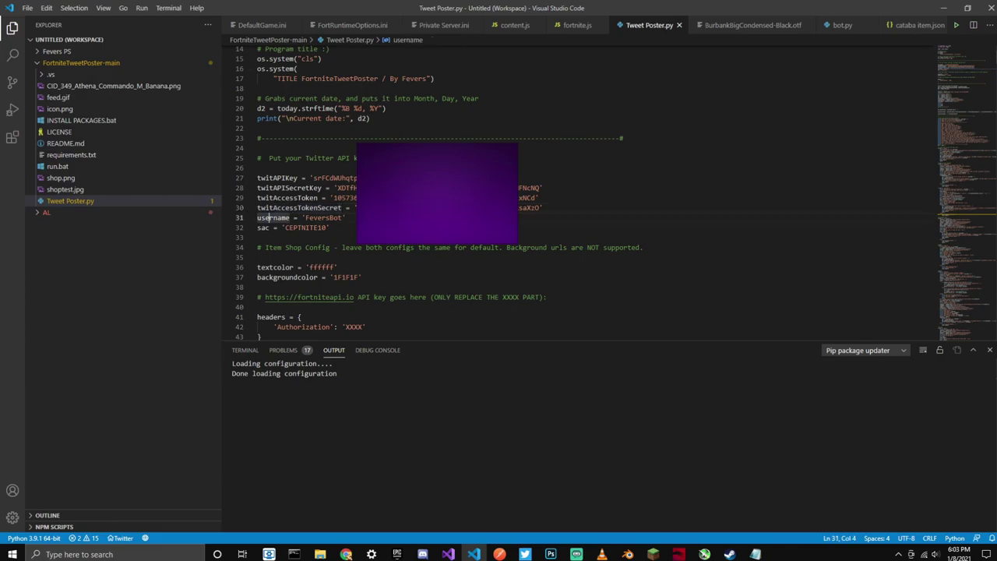
left_click(263, 228)
scroll(412, 236, "up", 1)
middle_click(413, 236)
scroll(412, 236, "down", 1)
left_click_drag(285, 227, 327, 227)
scroll(584, 194, "down", 4)
scroll(585, 194, "up", 3)
scroll(584, 195, "down", 10)
Step: Start debugging Tweet Poster.py with the default debug configuration
left_click(410, 176)
left_click(141, 7)
left_click(170, 26)
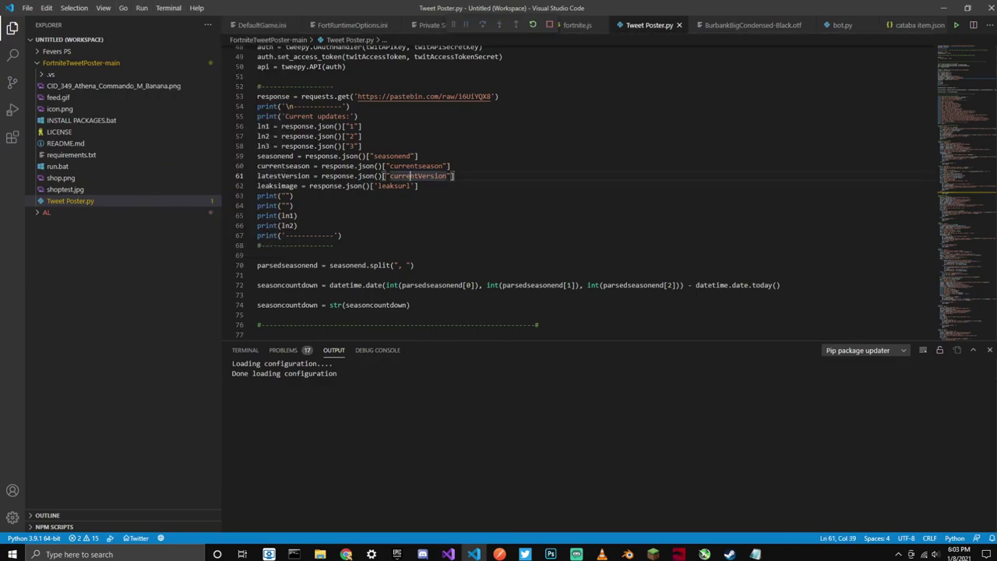
key("Return")
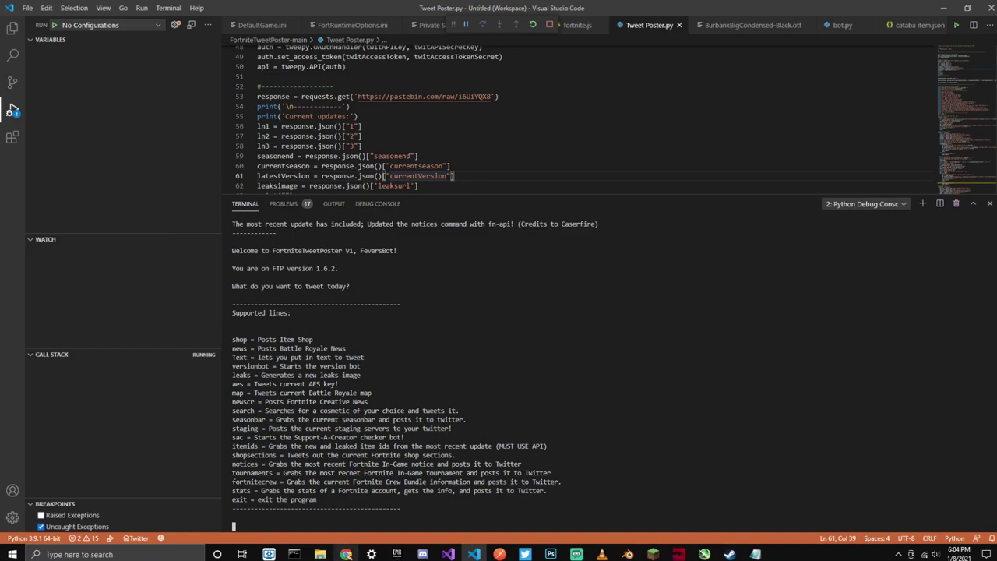
Step: Switch to Chrome, open TweetDeck in a new tab and arrange its window side by side with Visual Studio Code
left_click(345, 554)
middle_click(396, 44)
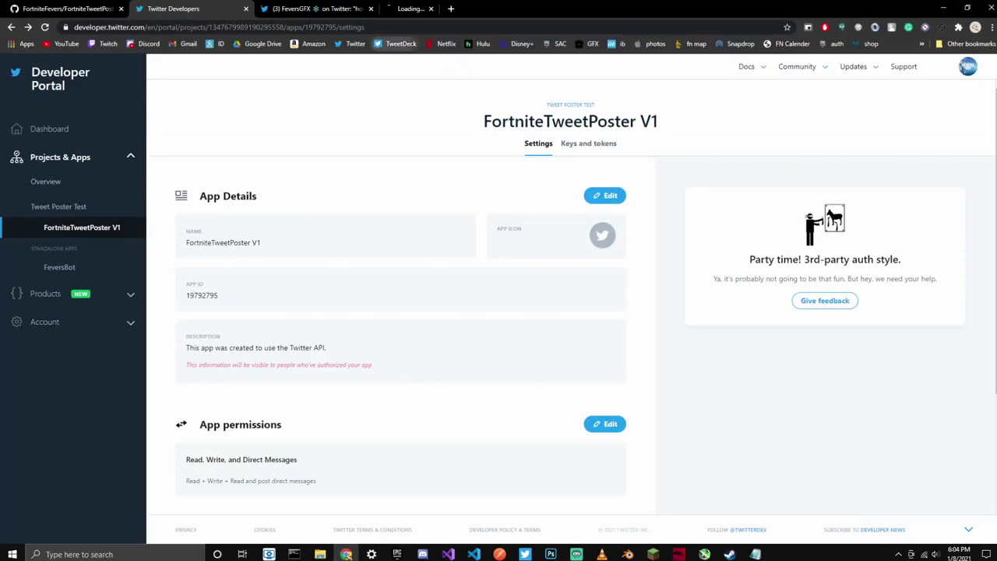
left_click(416, 9)
left_click_drag(412, 9, 996, 9)
left_click(13, 108)
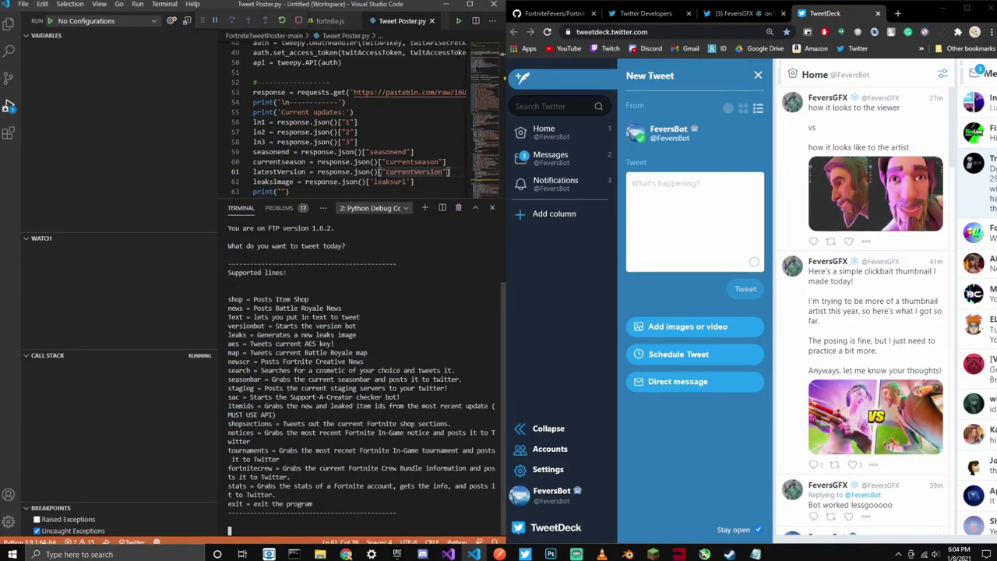
Step: Tweet the Fortnite item shop with the script's shop command and view the posted image in TweetDeck
type("shop")
key("Return")
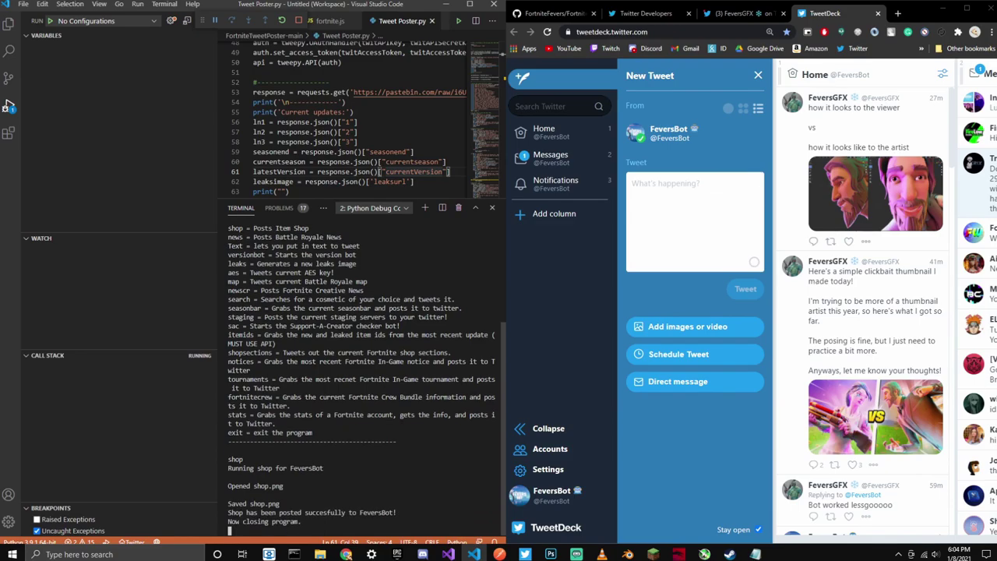
left_click(855, 121)
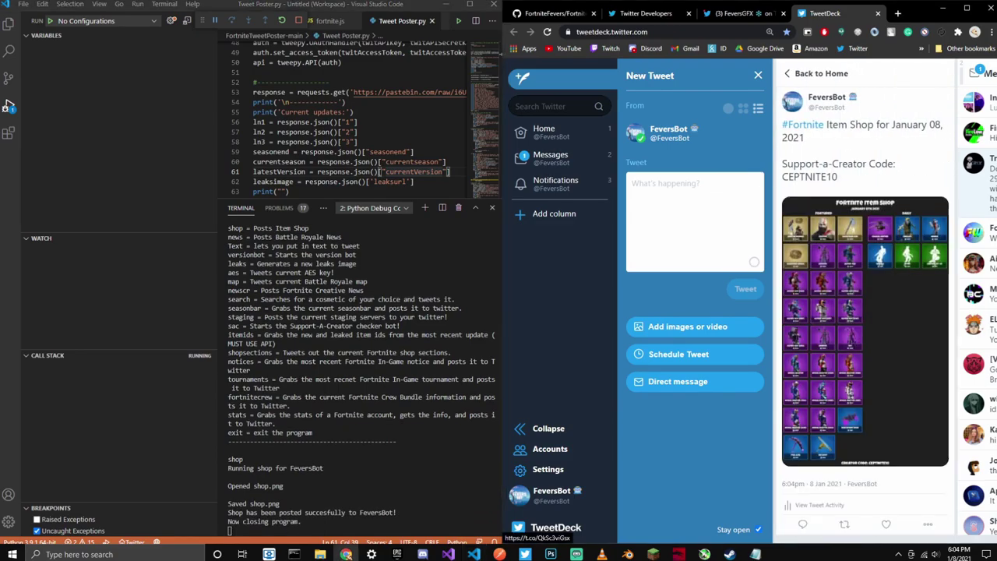
left_click(865, 312)
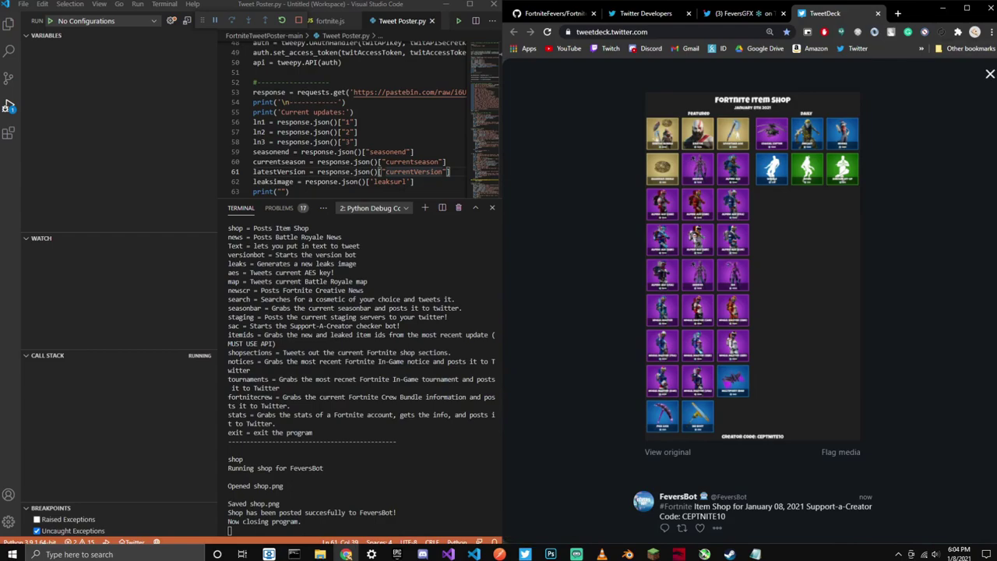
Step: Close the enlarged shop image and delete the item shop tweet in TweetDeck
left_click(990, 74)
left_click(928, 524)
left_click(866, 502)
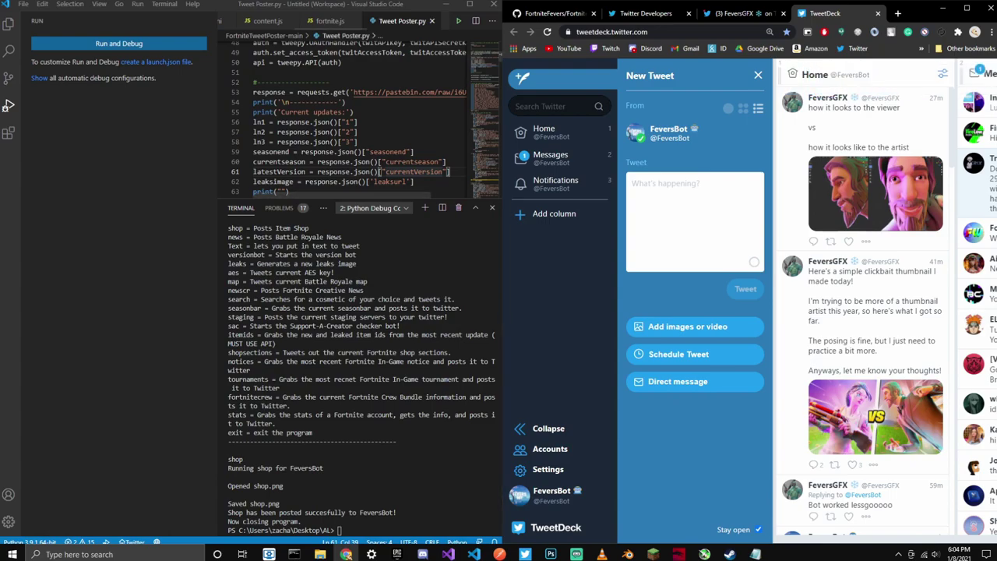
Step: Run Tweet Poster.py again in the terminal and place Visual Studio Code beside the TweetDeck window
left_click(470, 3)
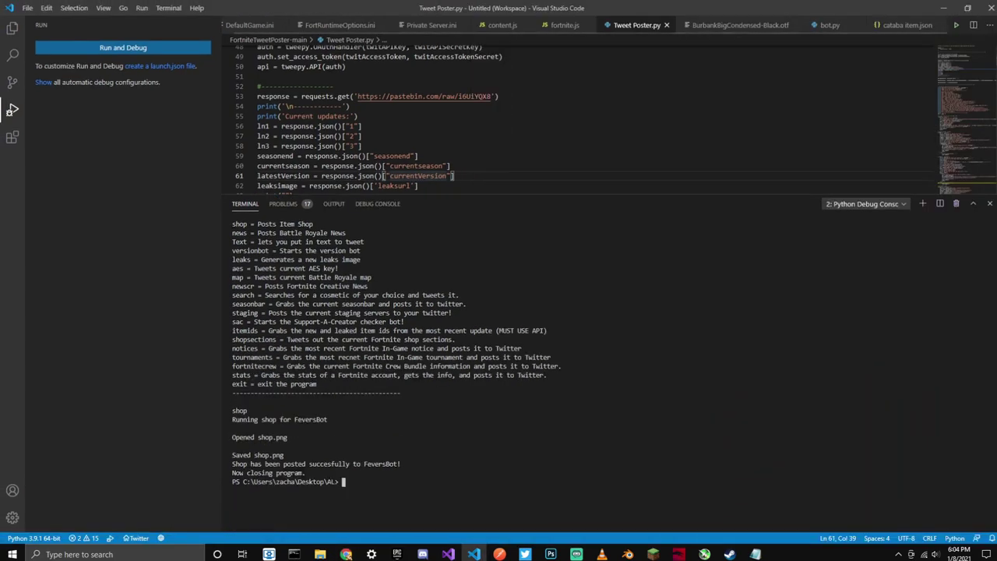
left_click(956, 25)
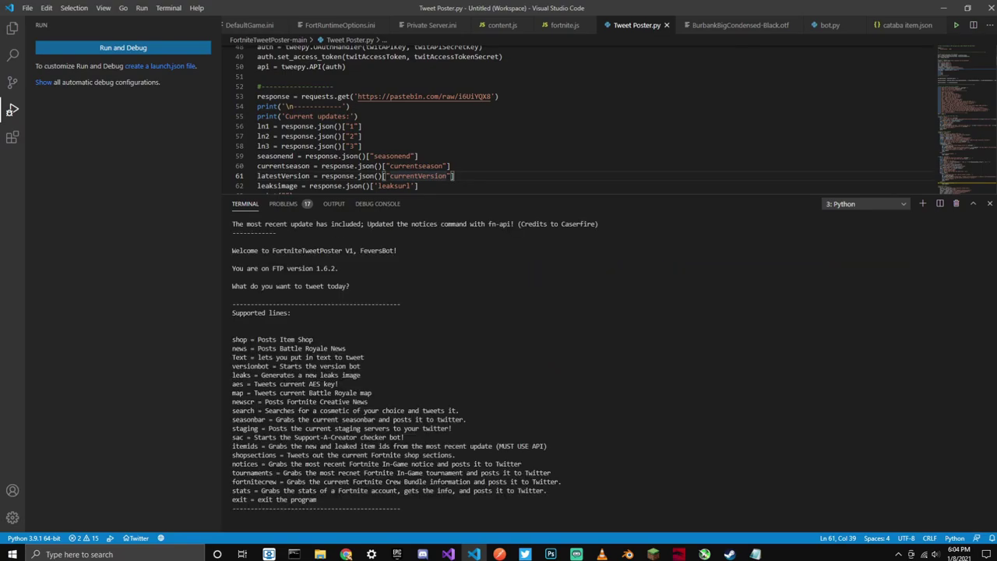
left_click(345, 553)
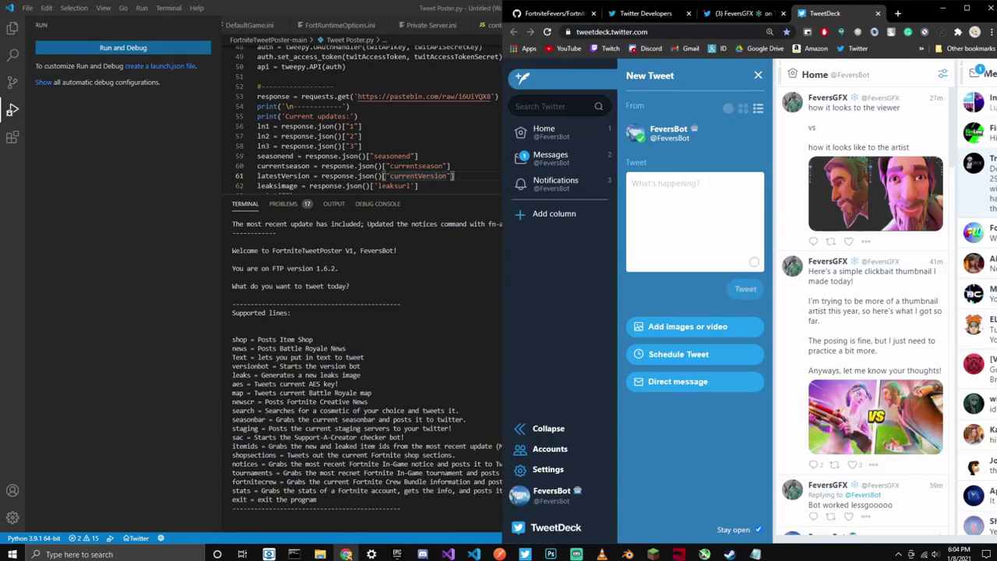
left_click(374, 311)
left_click(966, 8)
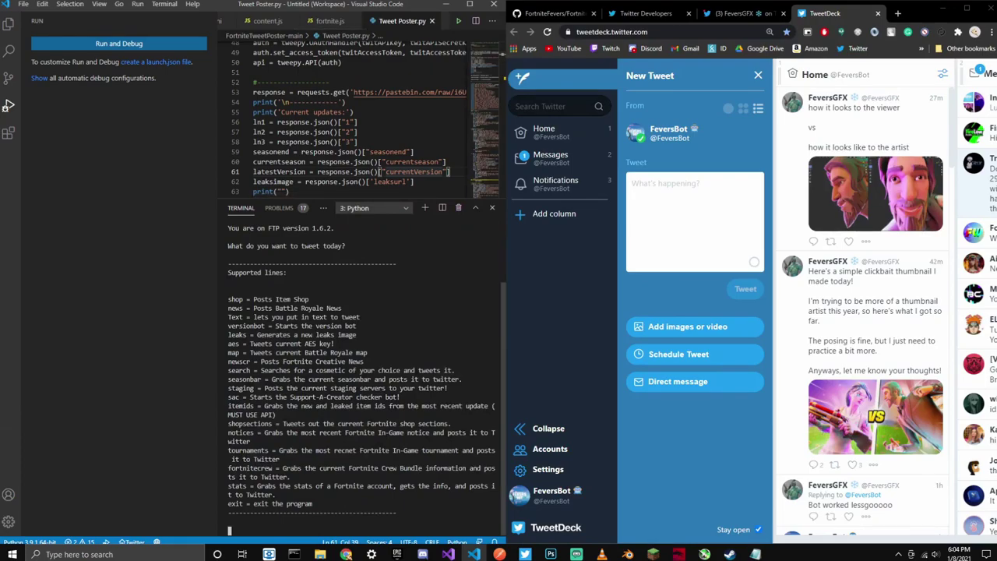
Step: Run the script's staging command and answer y to tweet the current staging servers
type("staging")
key("Return")
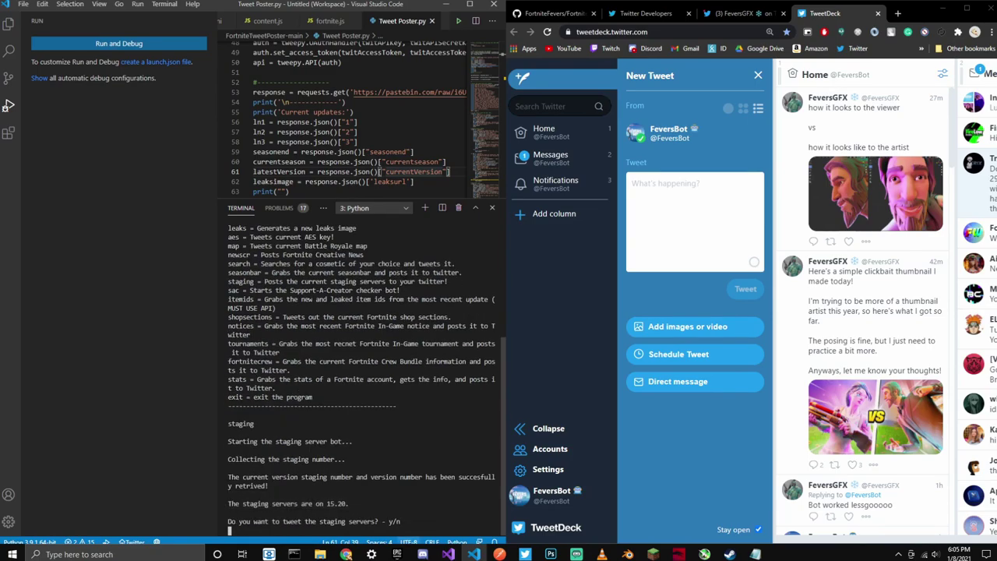
type("y")
key("Return")
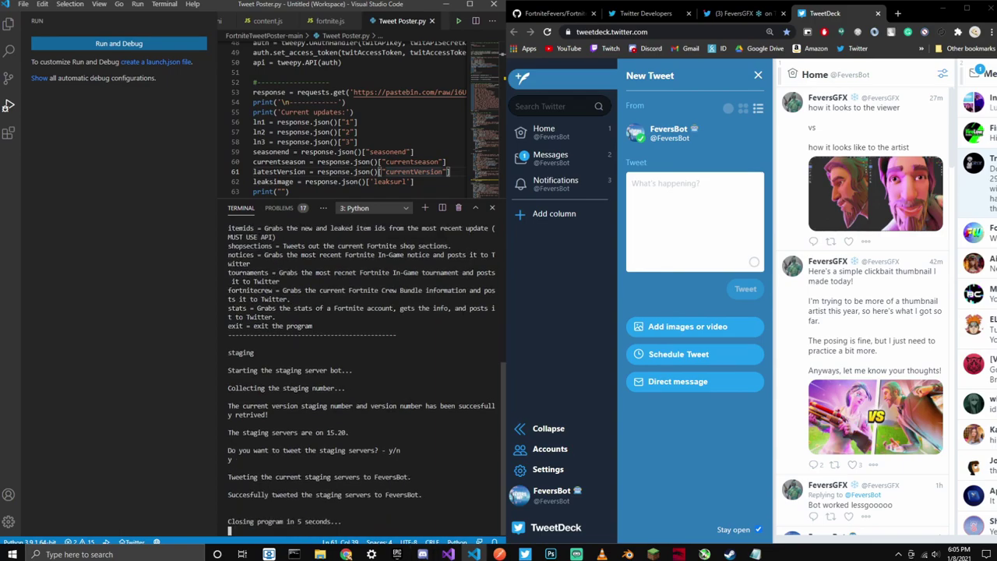
Step: Open the staging server version tweet in TweetDeck and delete it
left_click(868, 139)
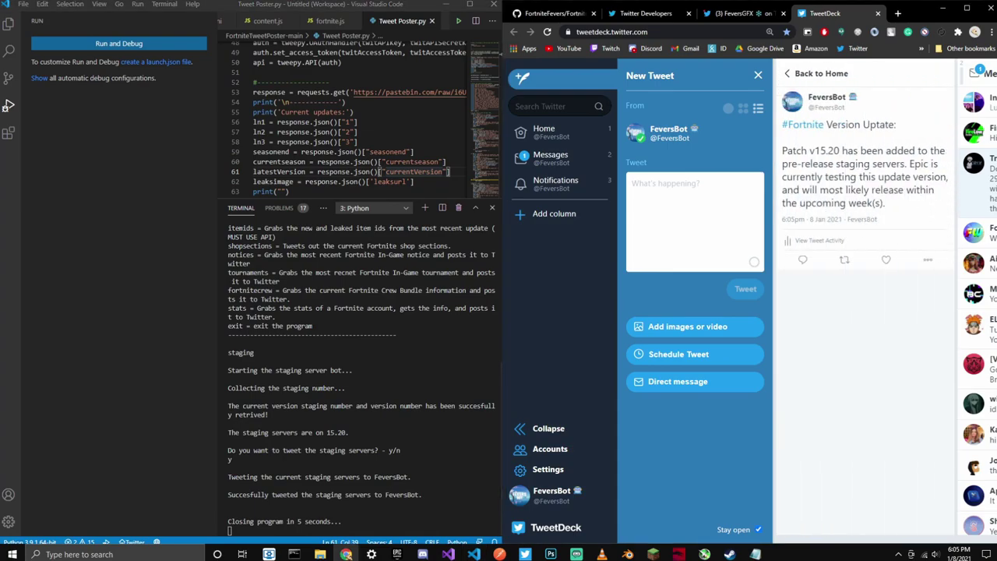
left_click(928, 260)
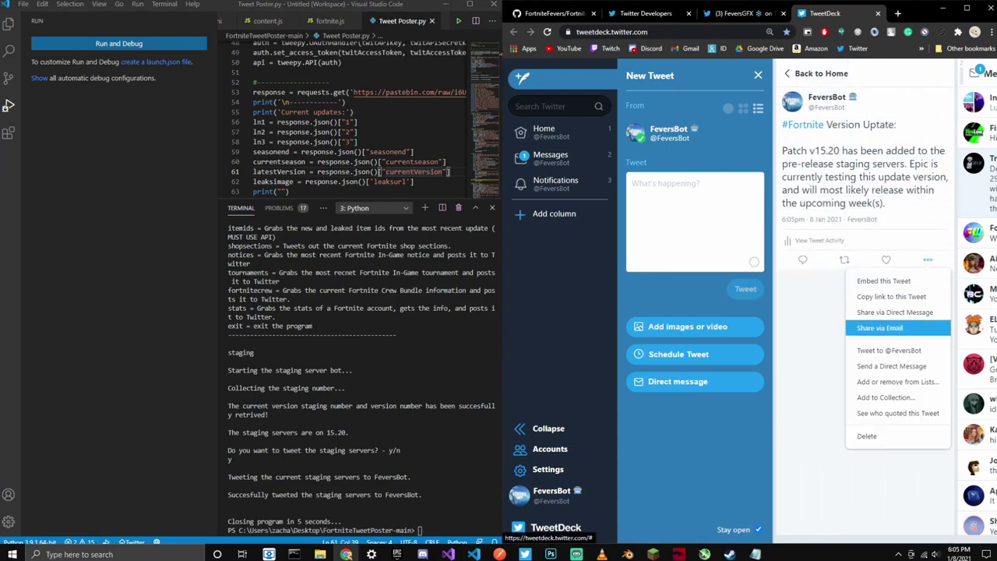
left_click(866, 435)
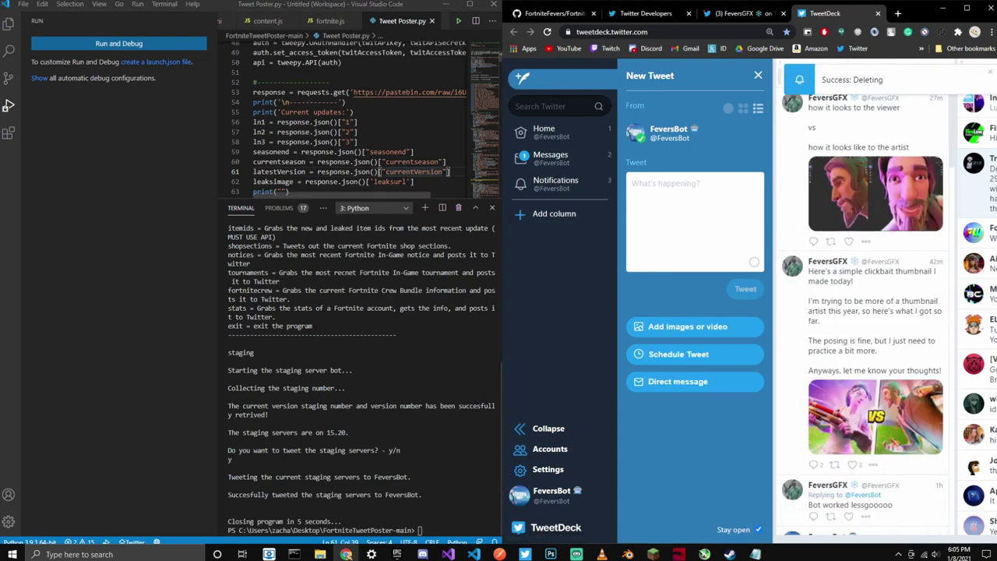
Step: Rerun Tweet Poster.py, generate the leaks image with the leaks command and answer y to tweet it
left_click(412, 132)
left_click(459, 21)
left_click(431, 353)
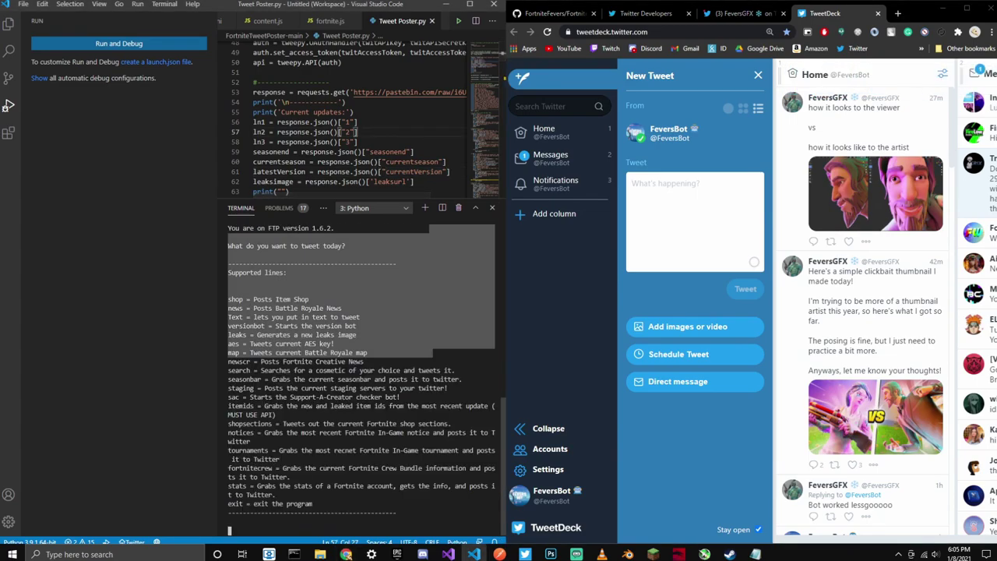
type("leaks")
key("Return")
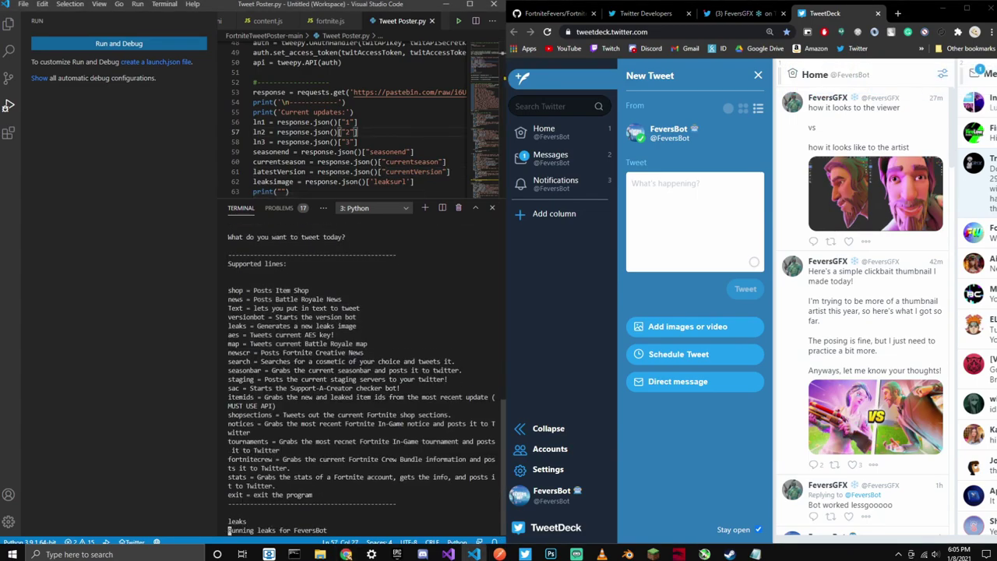
type("y")
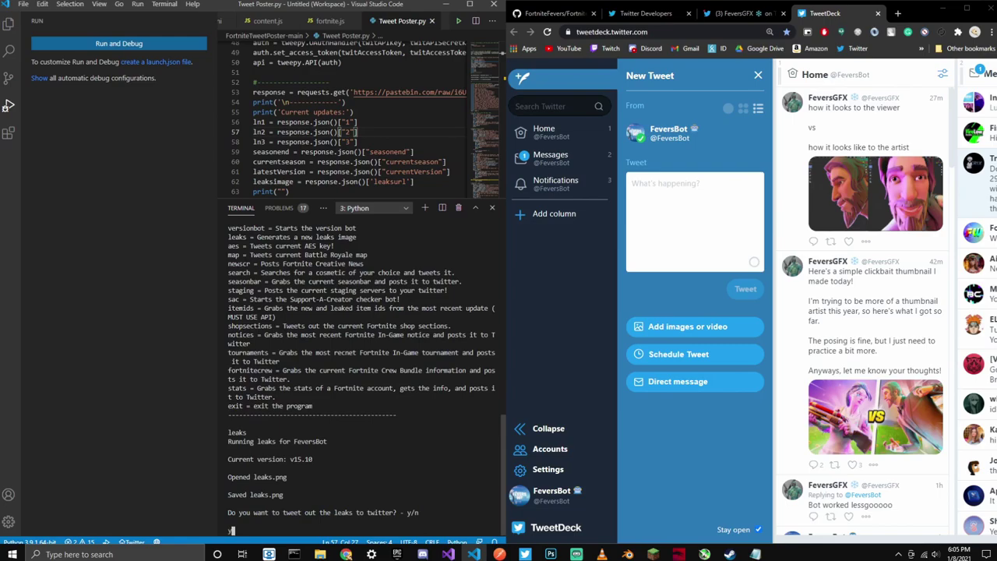
key("Return")
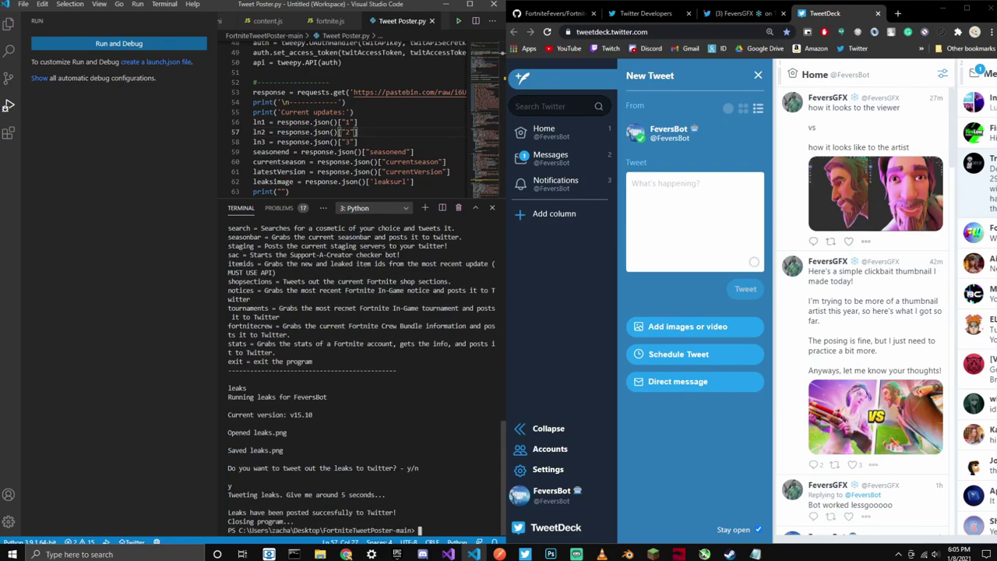
Step: View the leaks image enlarged in TweetDeck and delete the leaks tweet
left_click(876, 178)
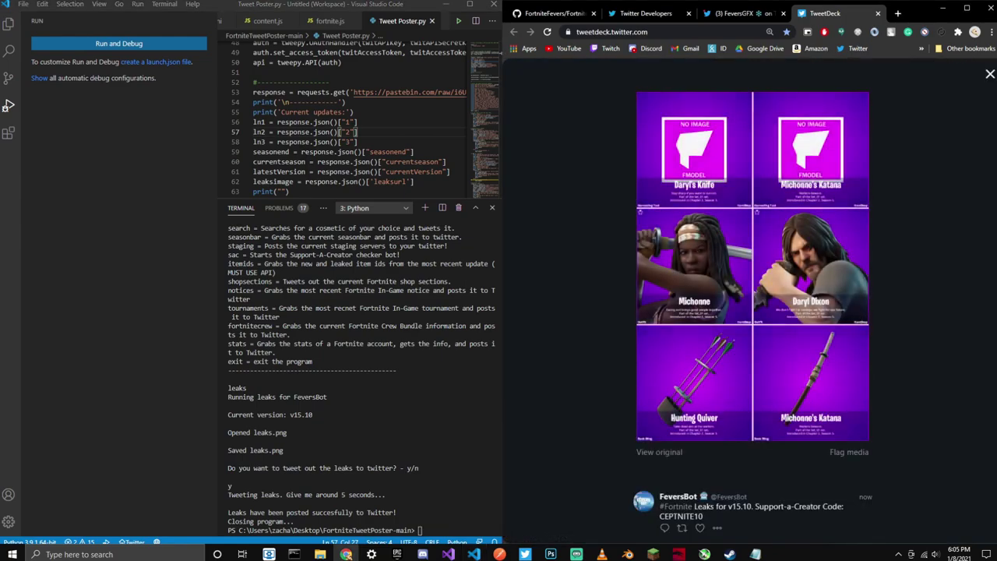
left_click(990, 74)
left_click(876, 122)
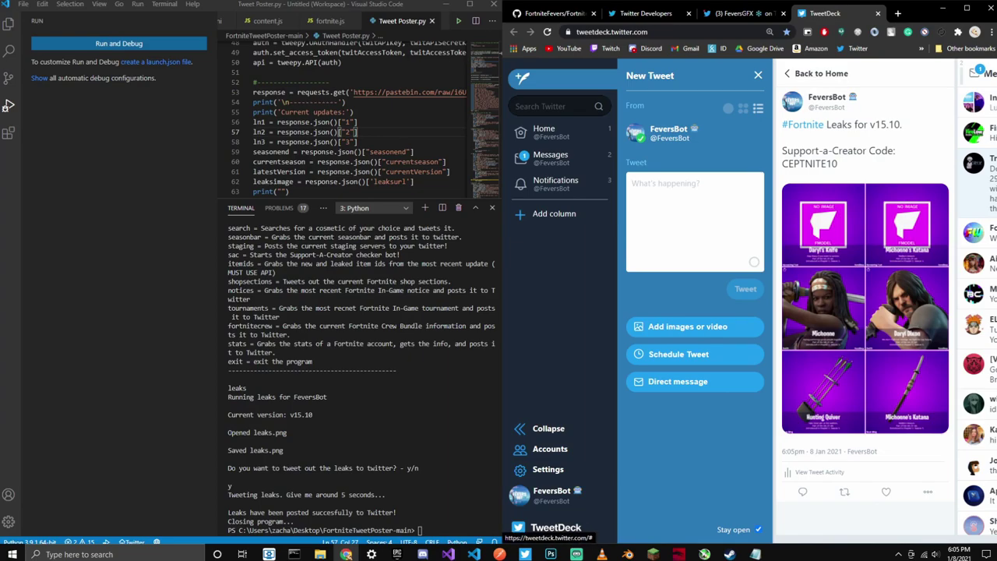
left_click(927, 491)
left_click(833, 292)
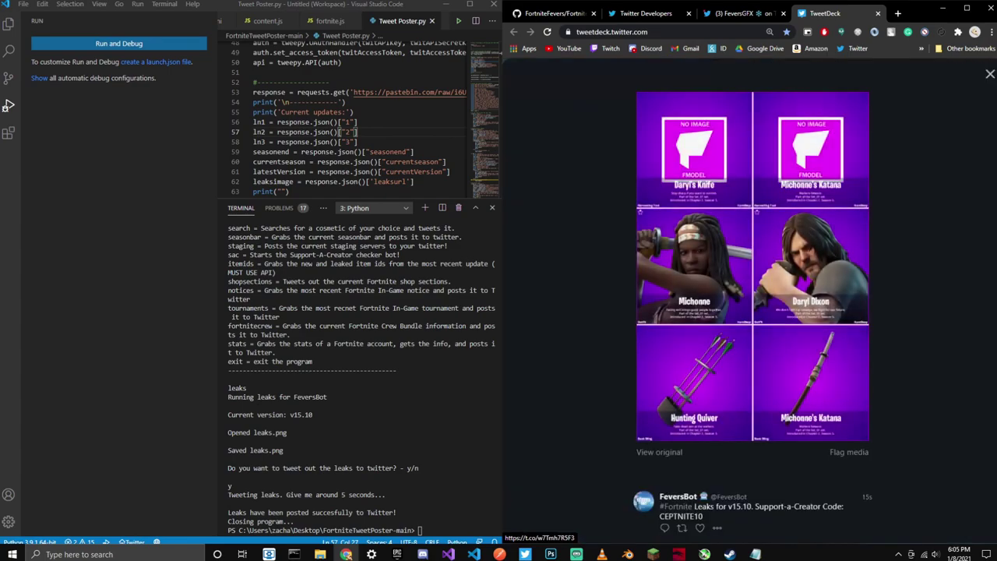
left_click(931, 312)
left_click(927, 491)
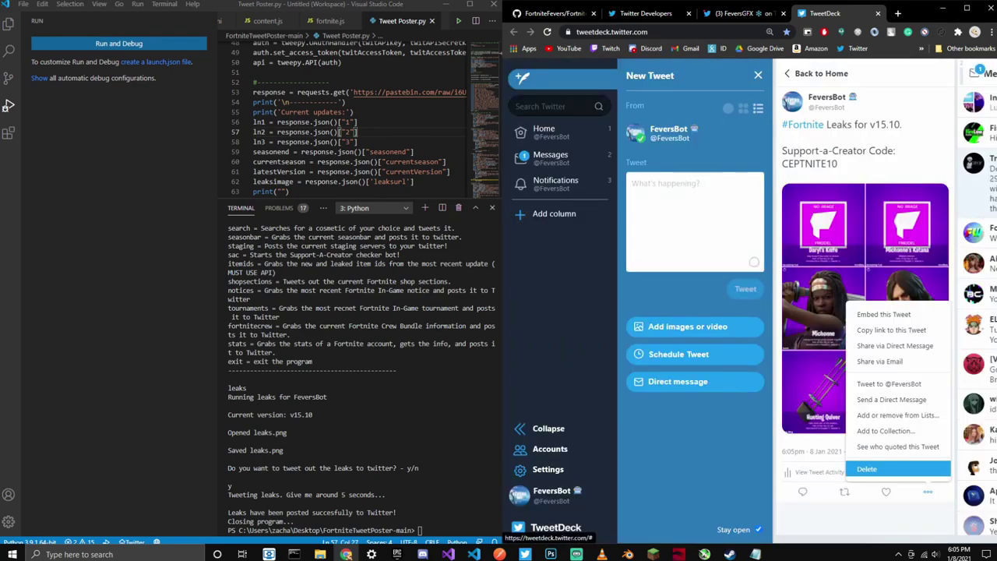
left_click(919, 405)
Step: Rerun Tweet Poster.py and tweet the Battle Royale map with the map command, choosing w for names
left_click(458, 21)
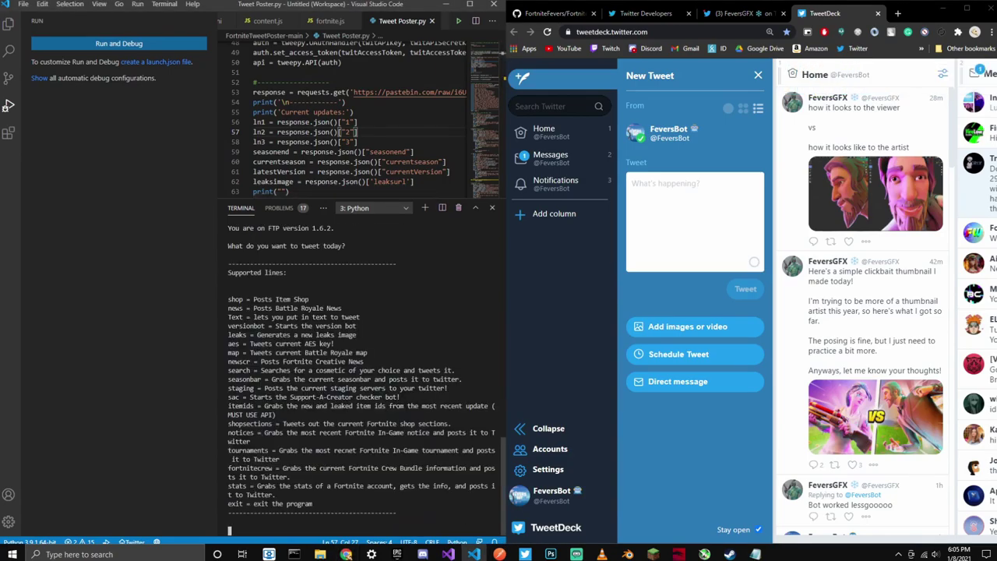
type("map")
key("Return")
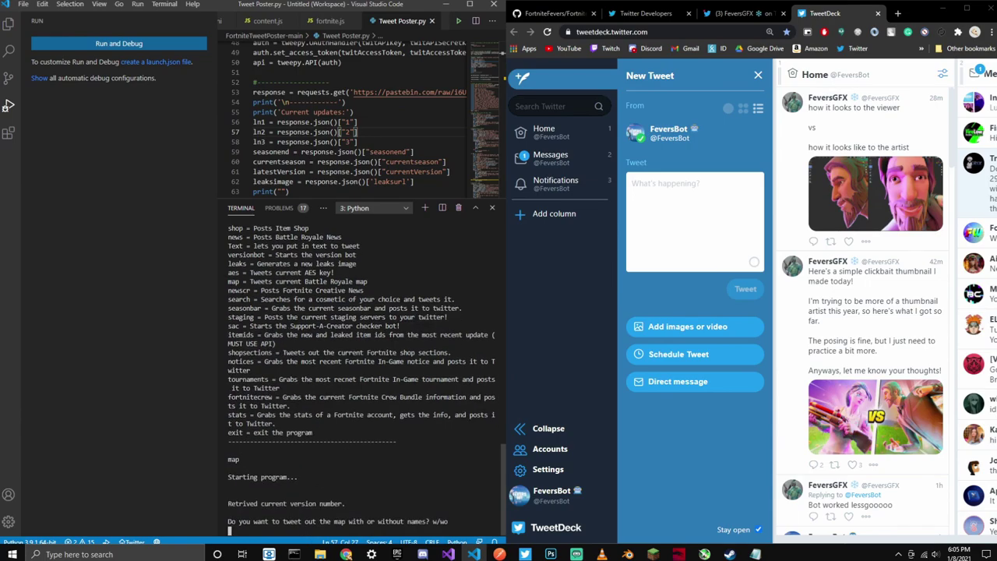
type("w")
key("Return")
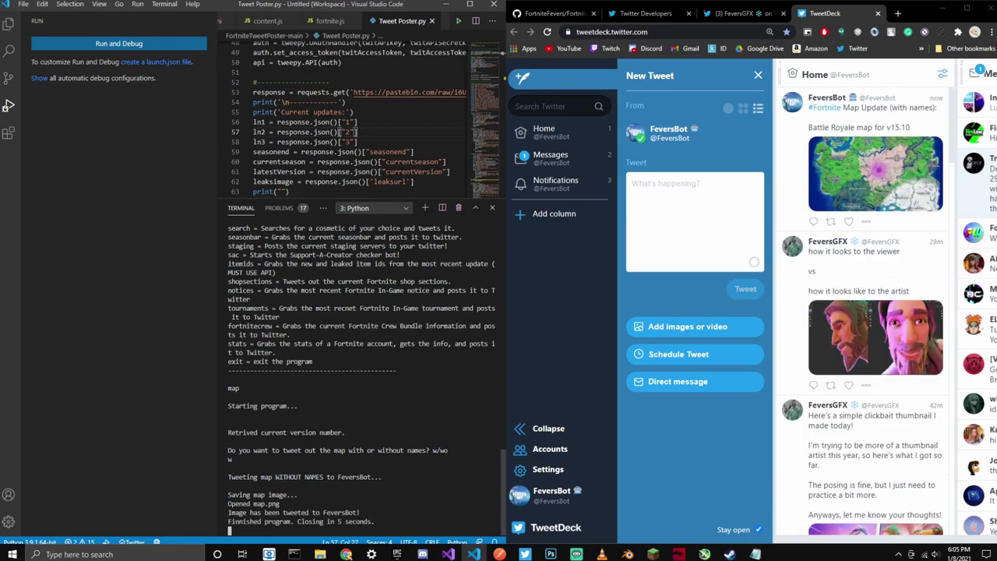
Step: View the map image enlarged in TweetDeck and delete the map update tweet
left_click(876, 174)
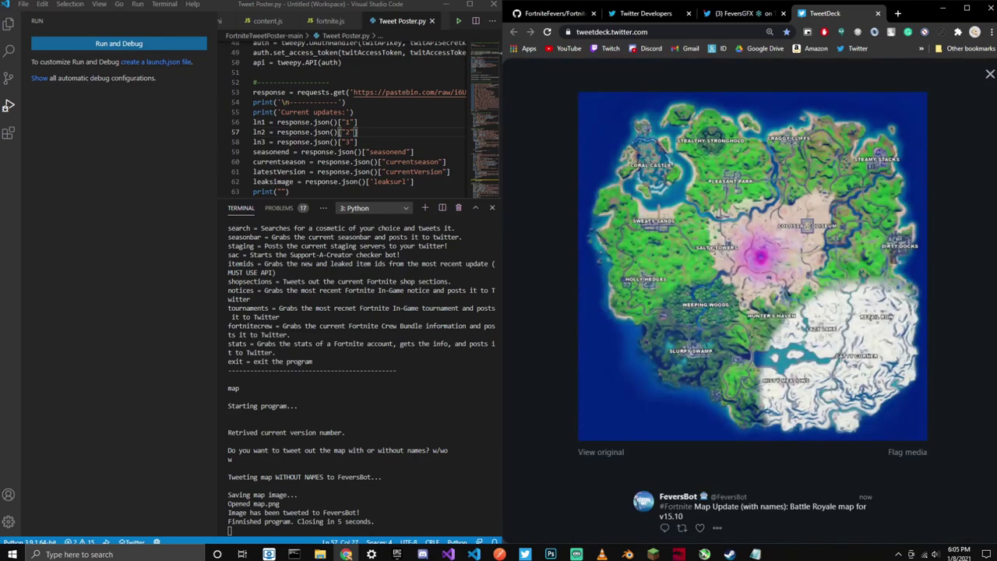
left_click(990, 74)
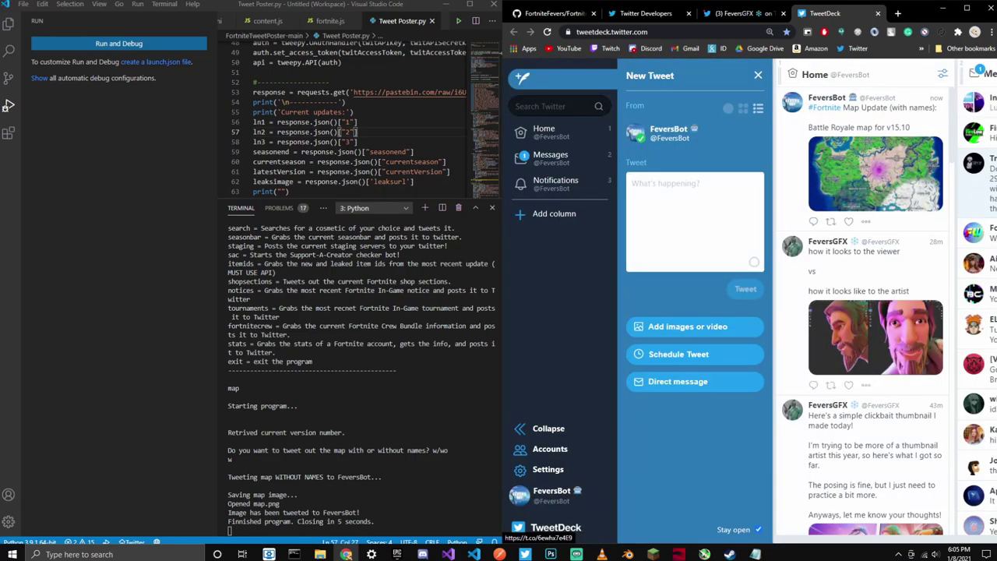
left_click(865, 222)
left_click(821, 400)
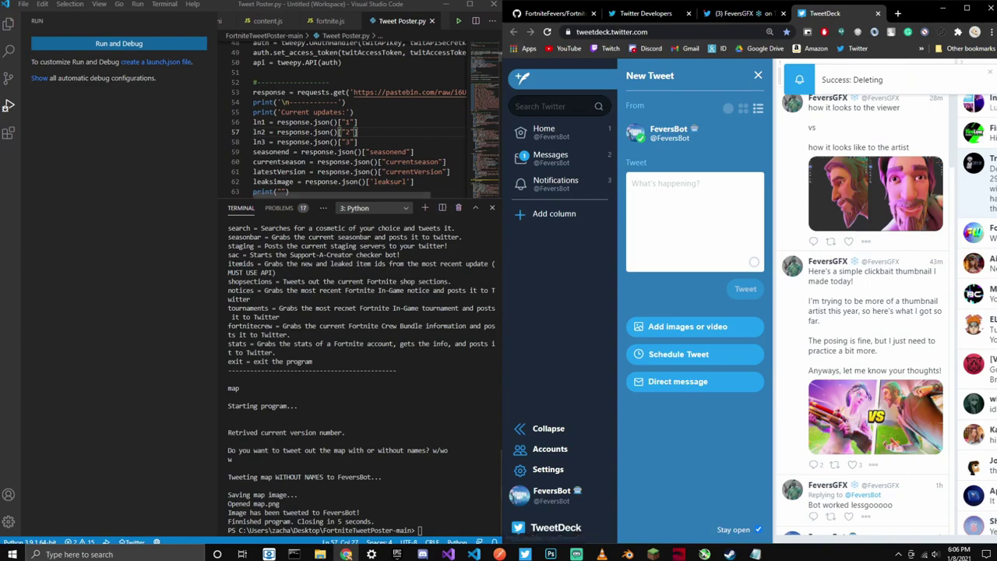
Step: Rerun Tweet Poster.py and post the Battle Royale news with the news command
left_click(458, 21)
type("news")
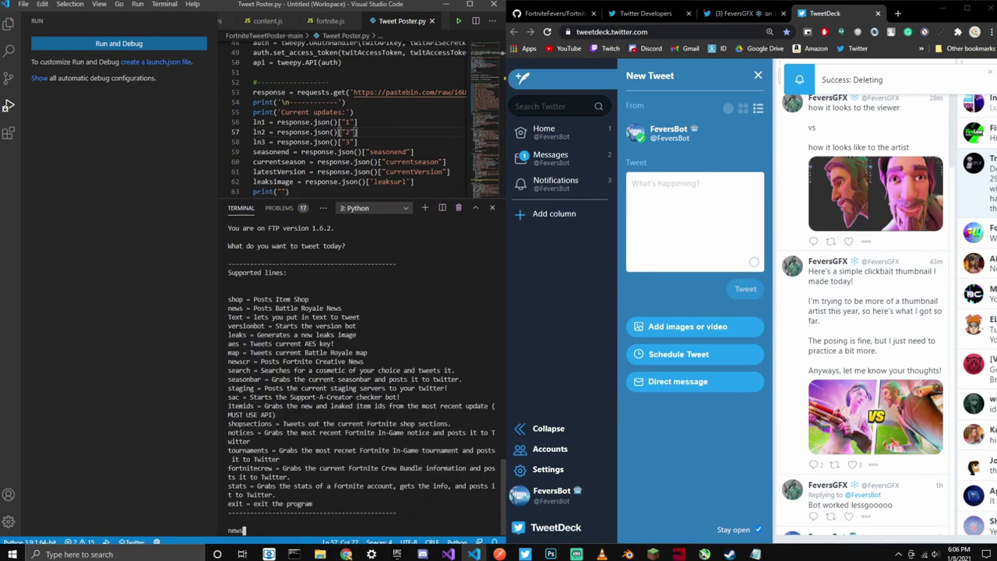
key("Return")
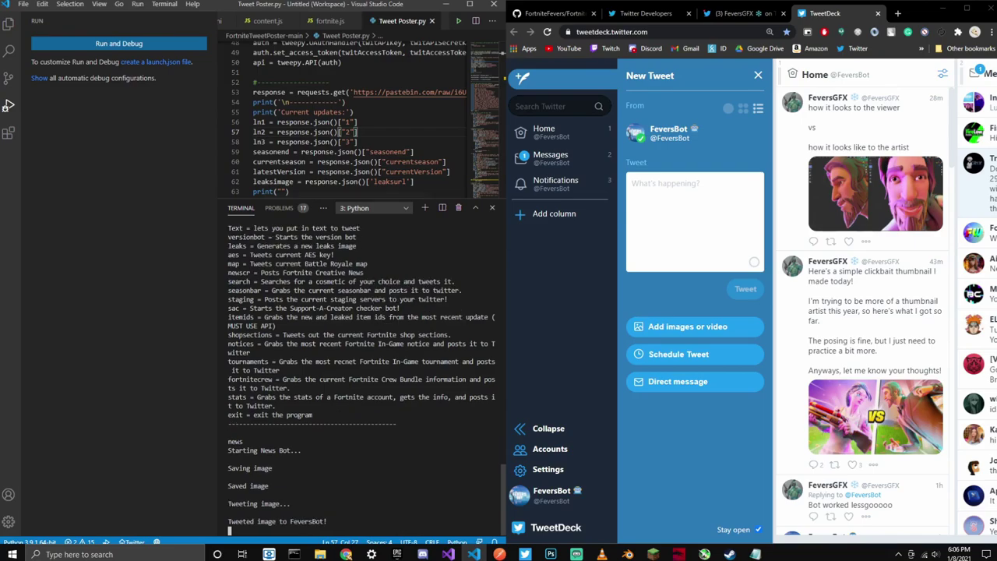
Step: Open the Fortnite news update tweet in TweetDeck and delete it
left_click(874, 121)
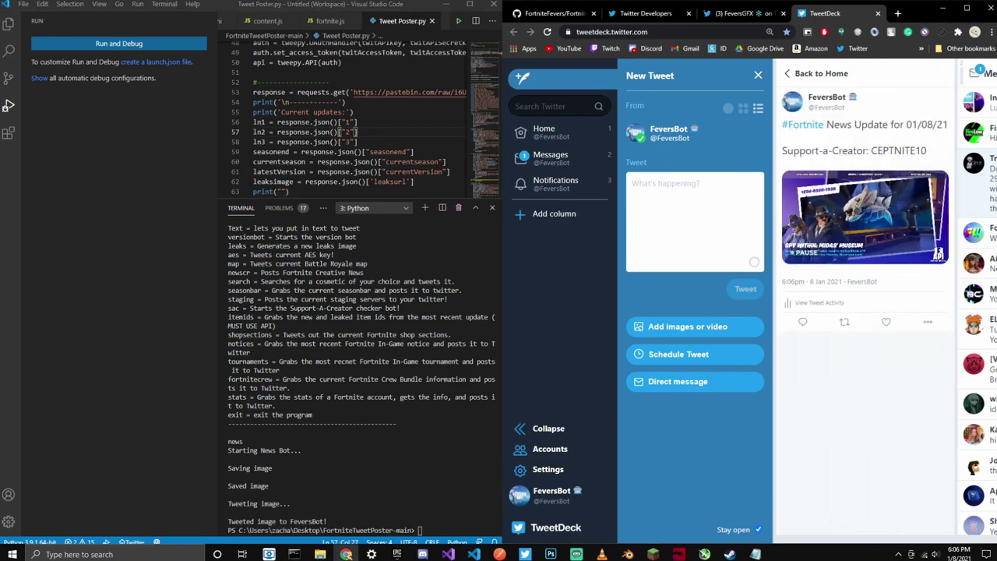
left_click(927, 322)
left_click(866, 497)
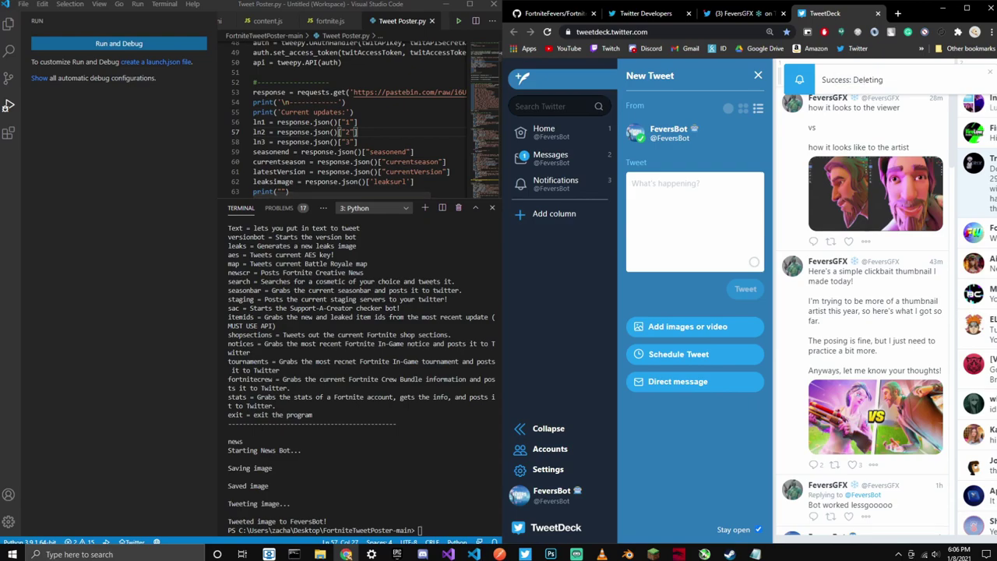
Step: Rerun Tweet Poster.py and tweet the cosmetic peely with the search command, answering y to post it
left_click(375, 137)
right_click(375, 137)
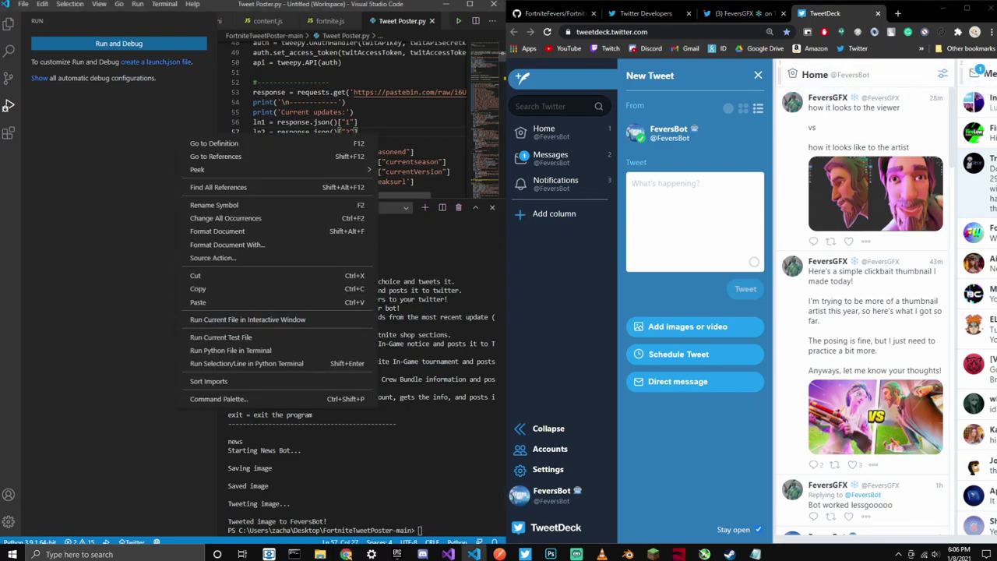
left_click(230, 350)
type("search")
key("Return")
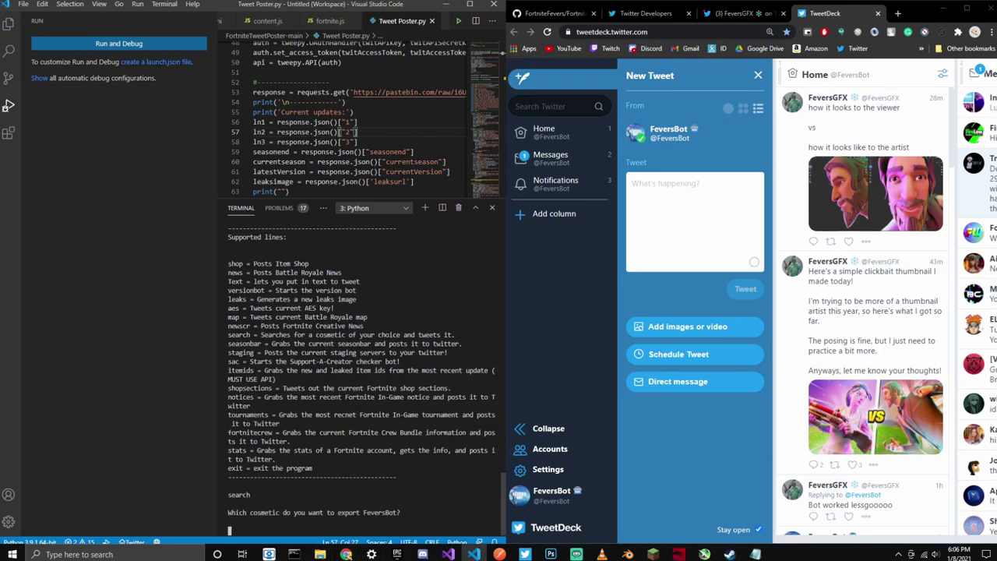
type("peely")
key("Return")
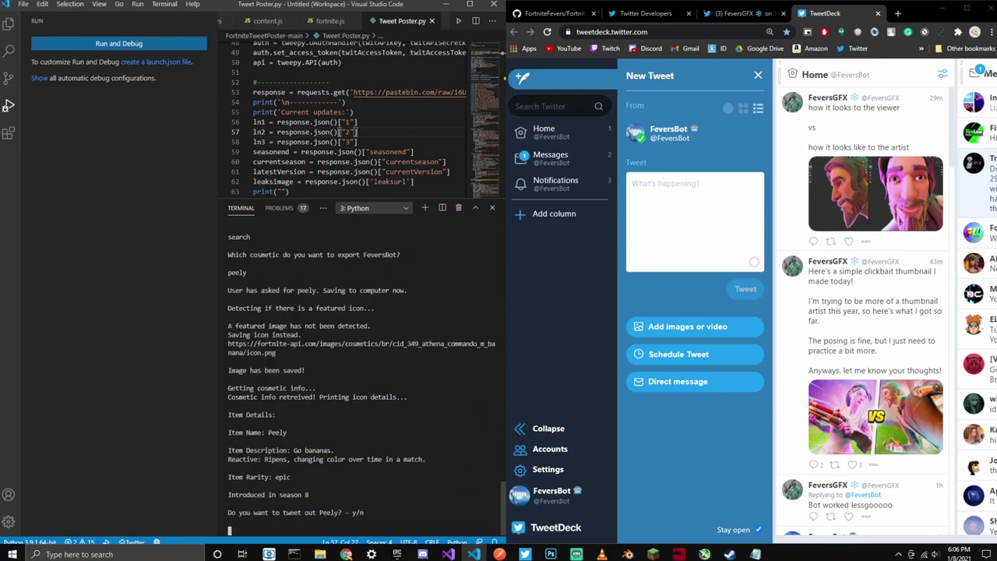
left_click_drag(329, 496, 228, 388)
left_click(228, 388)
type("y")
key("Return")
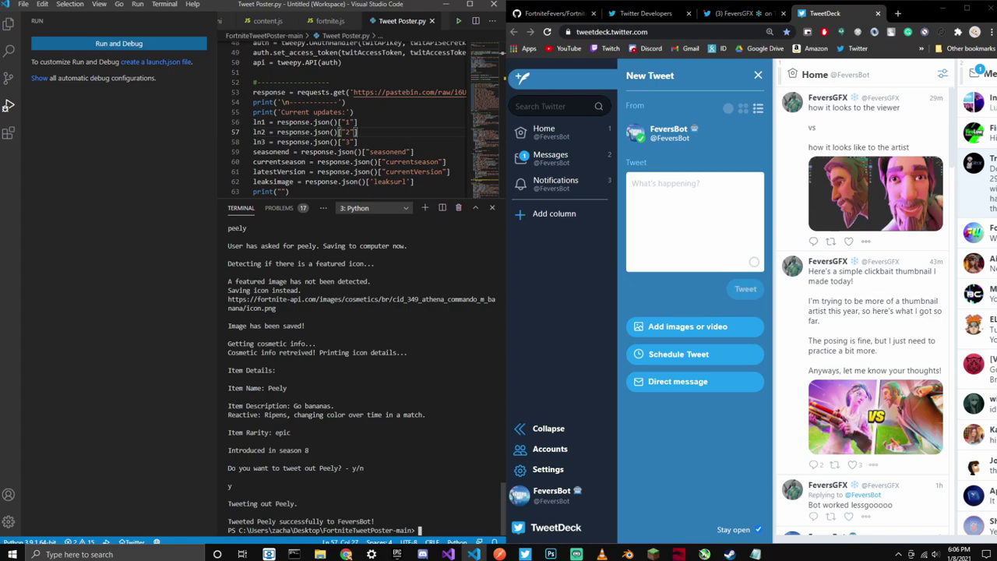
Step: Open the Peely cosmetic tweet in TweetDeck and delete it
left_click(872, 162)
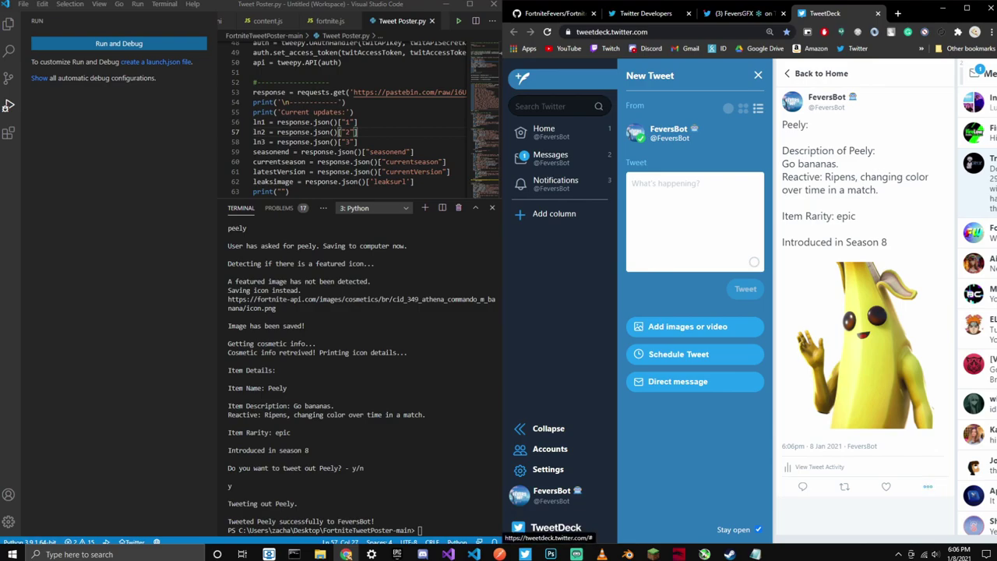
triple_click(928, 486)
left_click(928, 486)
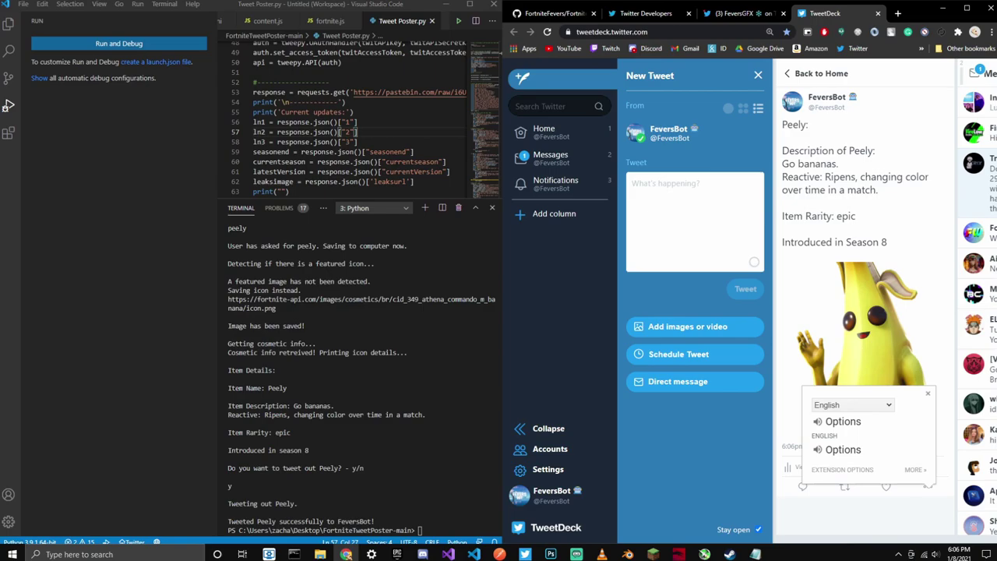
left_click(928, 393)
left_click(928, 486)
left_click(896, 463)
Step: Rerun Tweet Poster.py and try the unlisted command fish
left_click(459, 21)
type("fis")
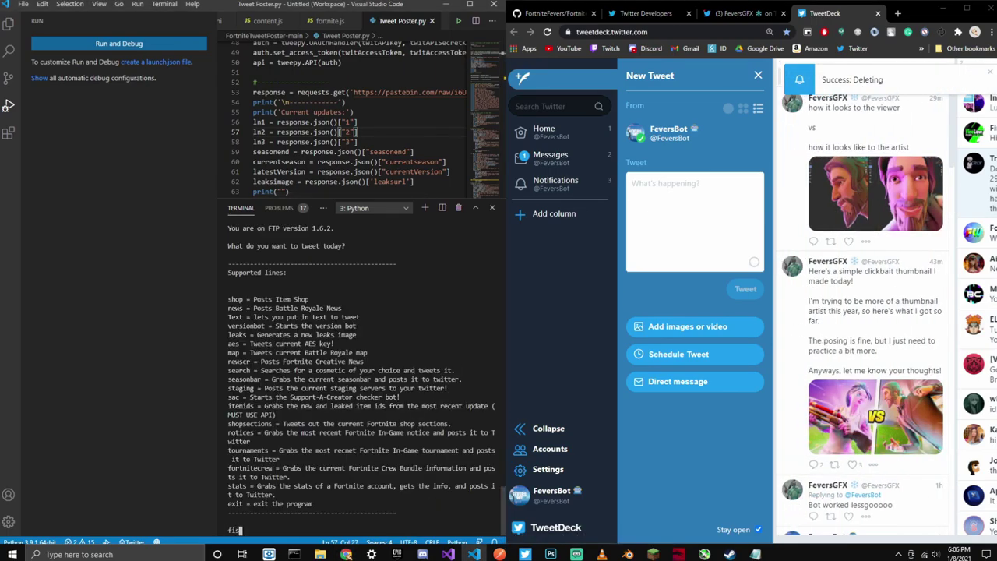
type("h")
key("Return")
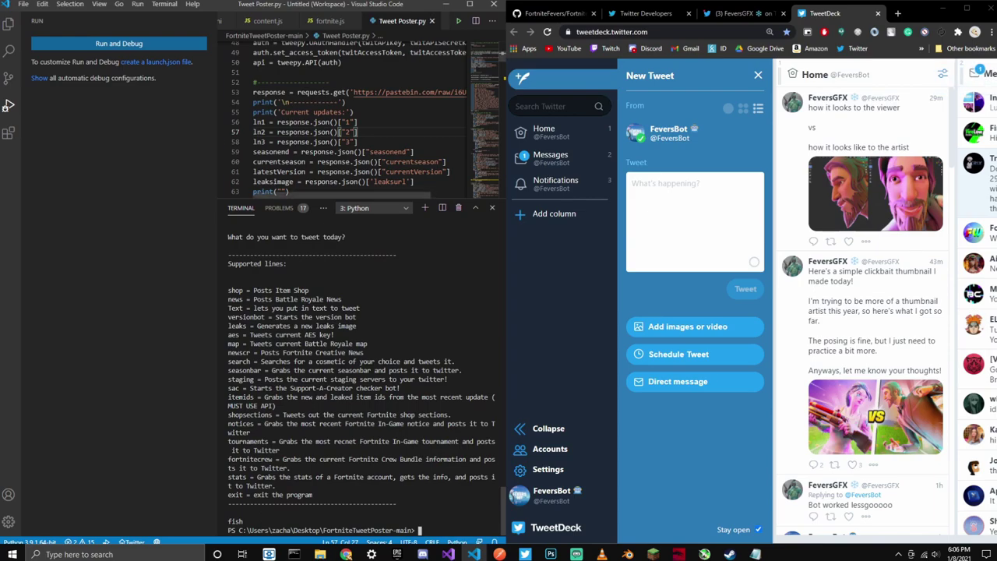
Step: Rerun Tweet Poster.py and tweet the latest in-game notice with the notices command, choosing version 2 and answering y
left_click(459, 21)
type("notices")
key("Return")
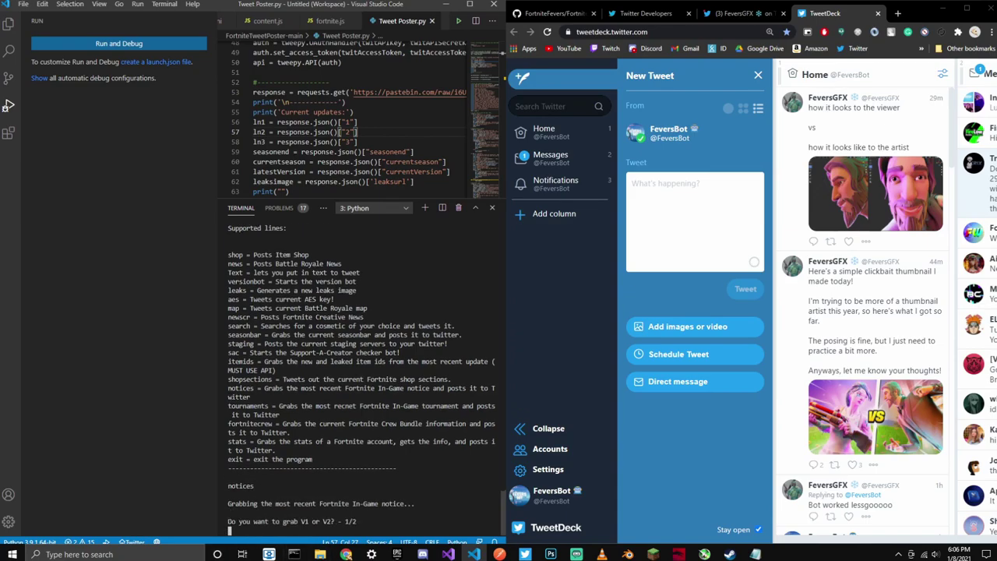
type("2")
key("Return")
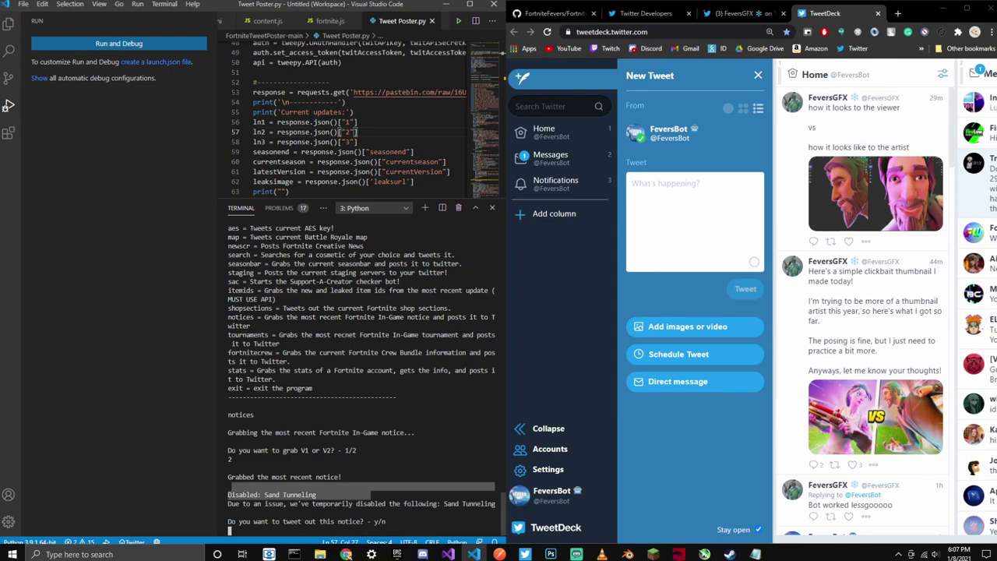
type("y")
key("Return")
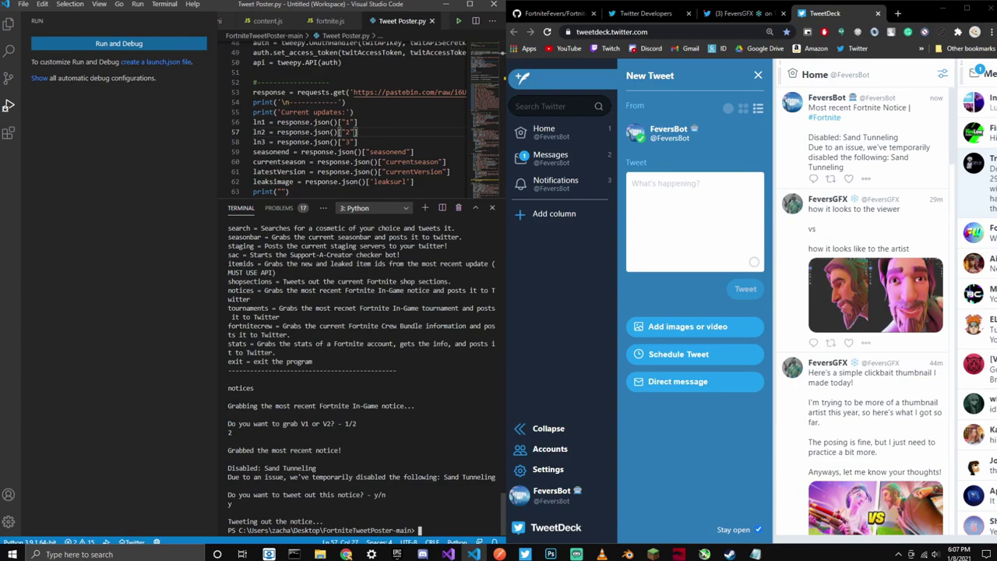
Step: Open the Fortnite notice tweet in TweetDeck and delete it
left_click(870, 148)
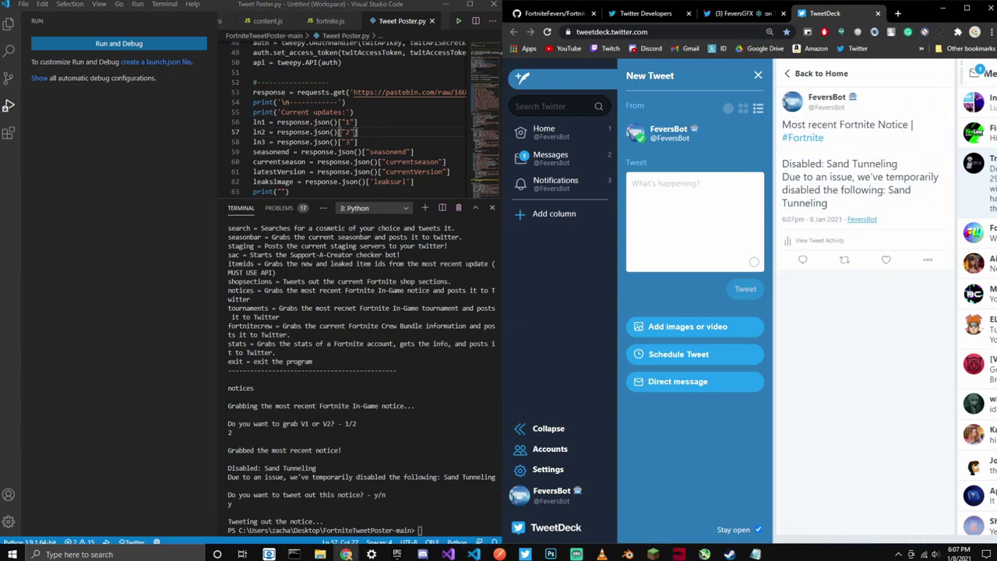
left_click(927, 259)
left_click(873, 435)
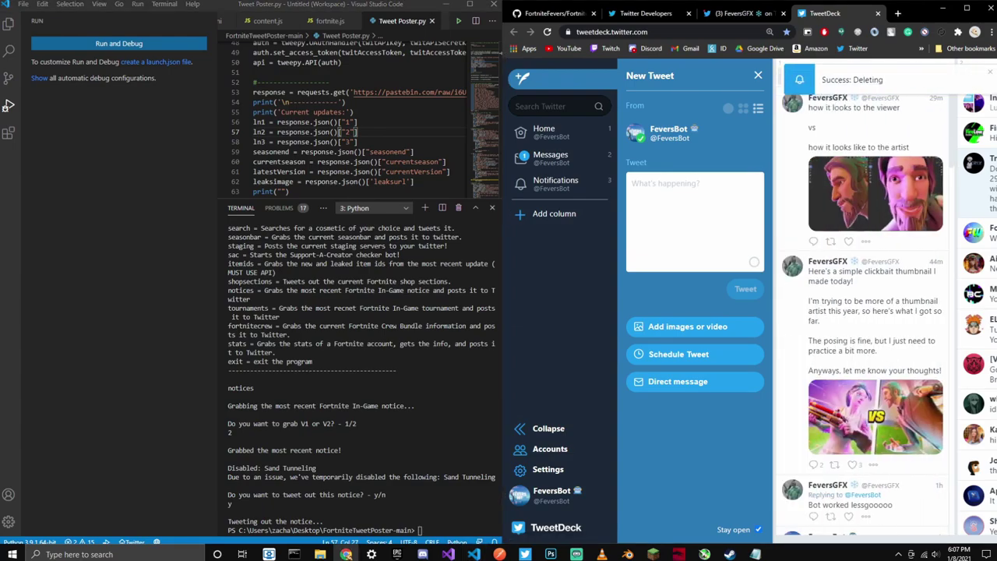
Step: Look back over the notices output in the terminal and rerun Tweet Poster.py to list the supported commands
scroll(359, 374, "up", 3)
scroll(358, 374, "down", 1)
left_click_drag(331, 477, 324, 334)
type("2")
key("Return")
scroll(357, 124, "down", 2)
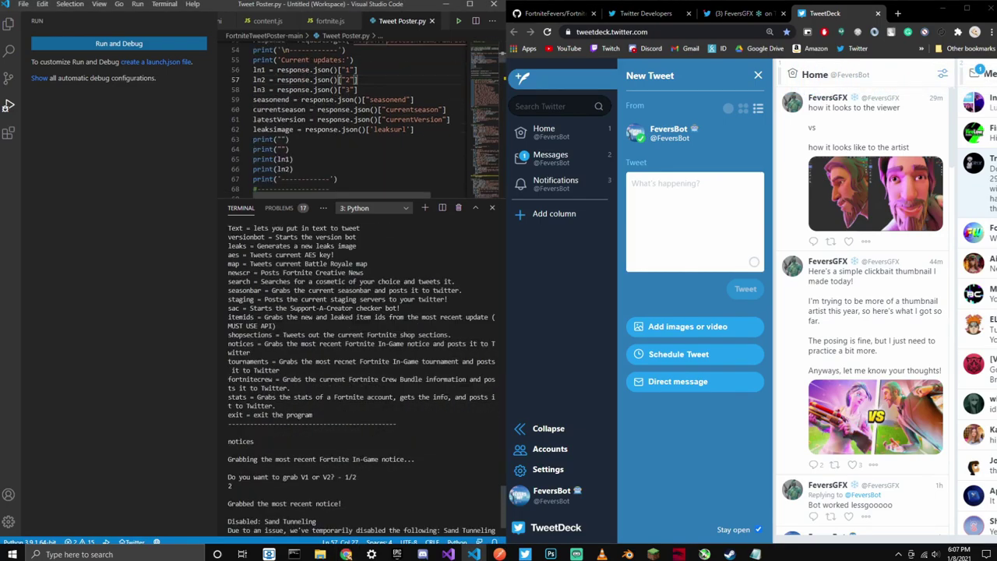
right_click(357, 158)
left_click(210, 372)
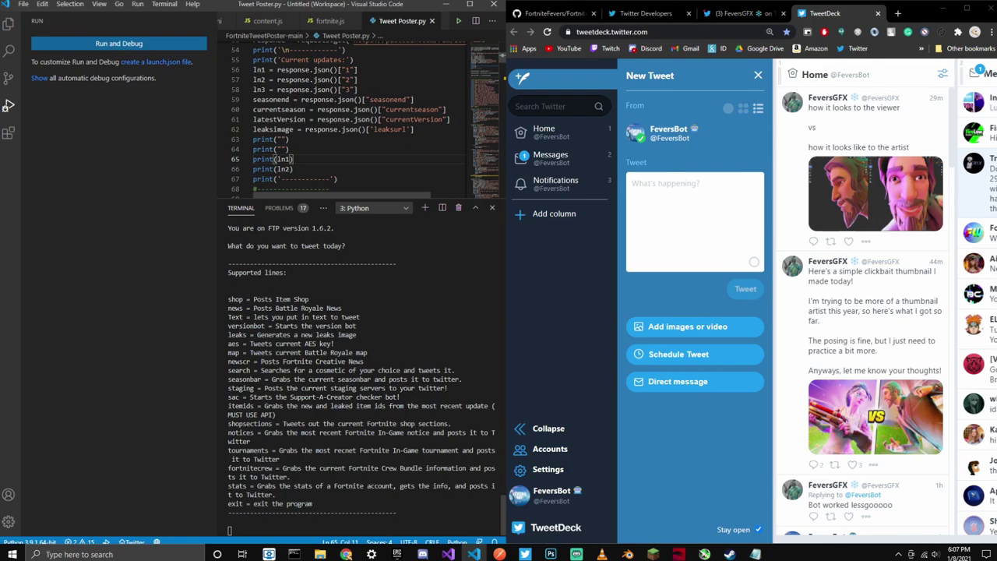
Step: Bring the Visual Studio Code window back and snap it to the left half of the screen
left_click(474, 554)
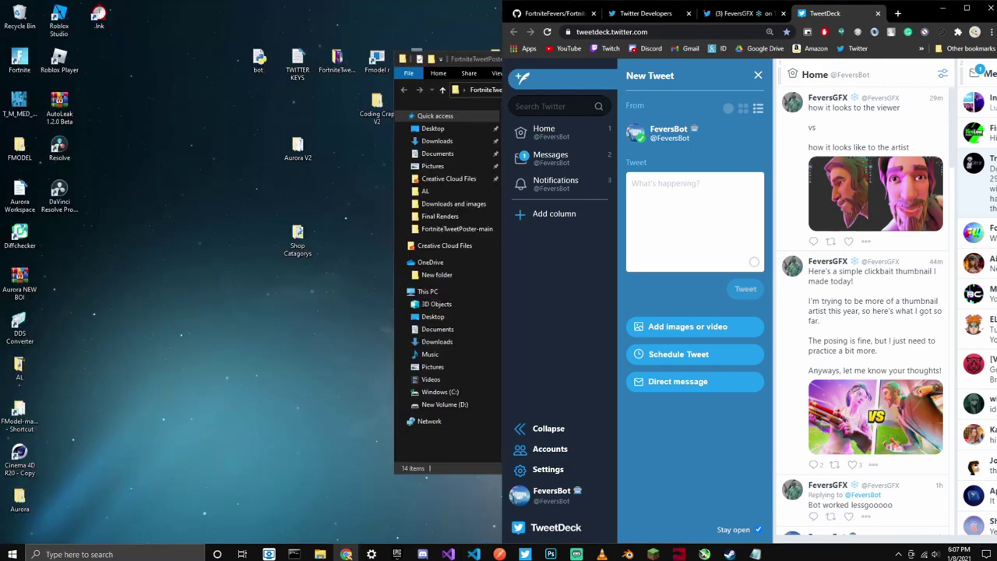
left_click(474, 553)
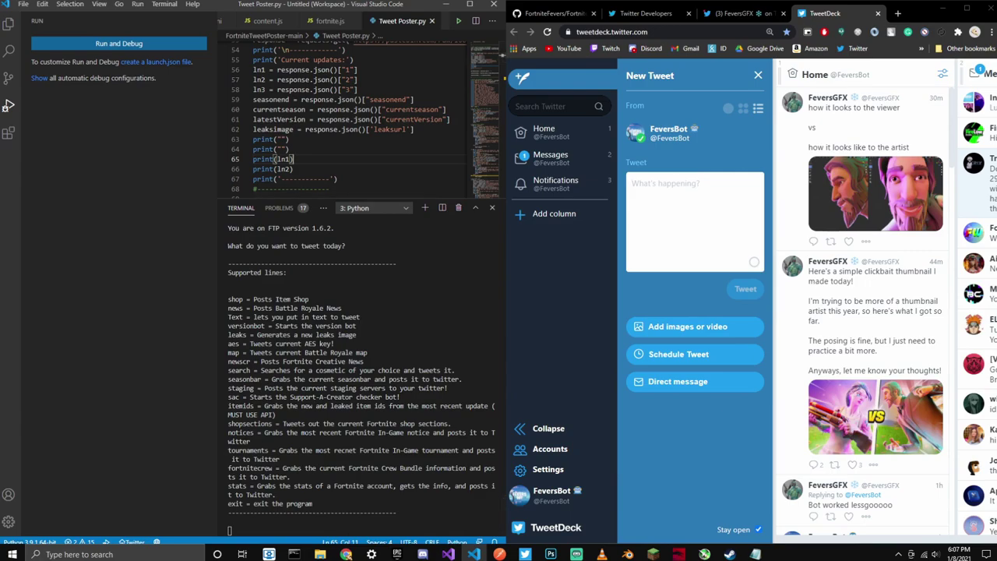
left_click_drag(506, 236, 505, 236)
key("super+Left")
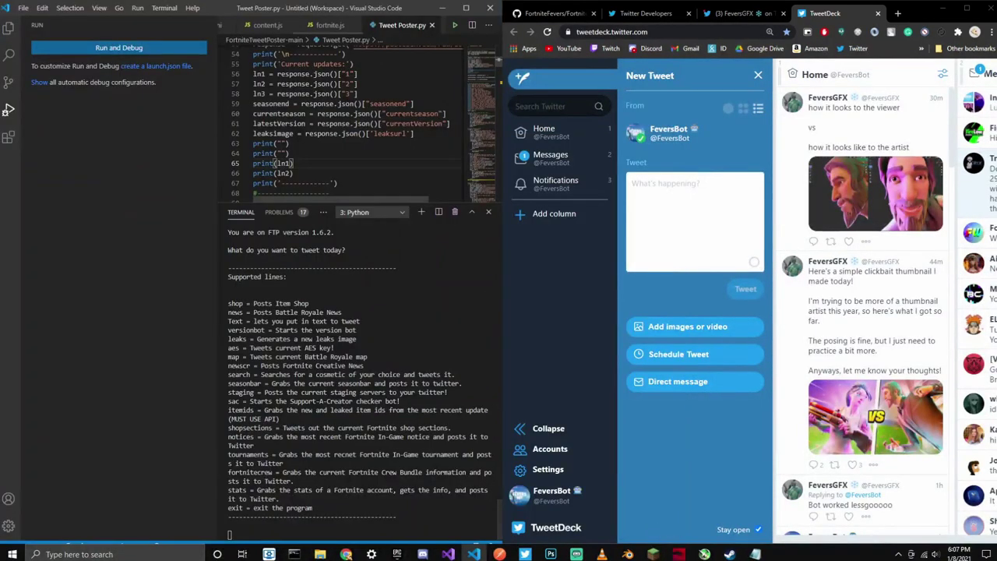